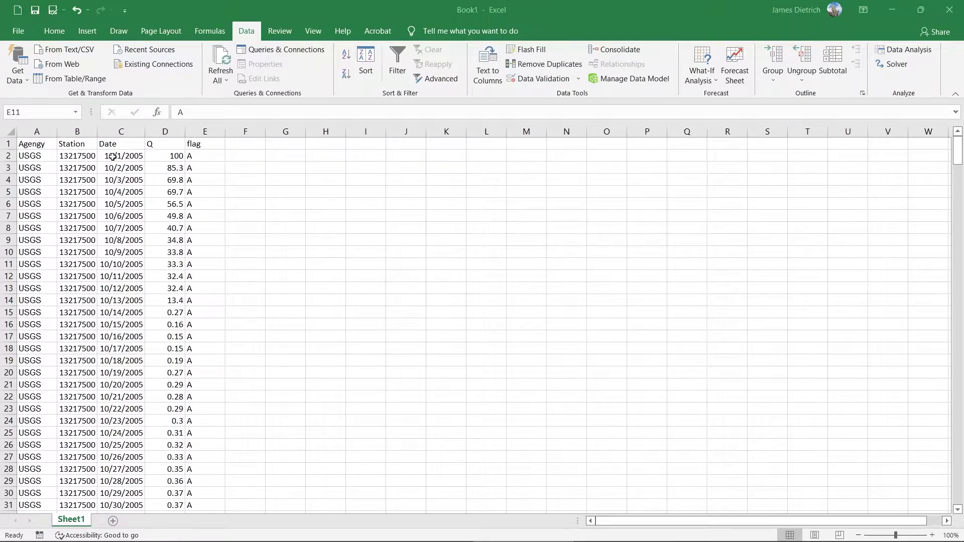
Check the Date column's span, from the first record down to 9/30/2006
click(133, 157)
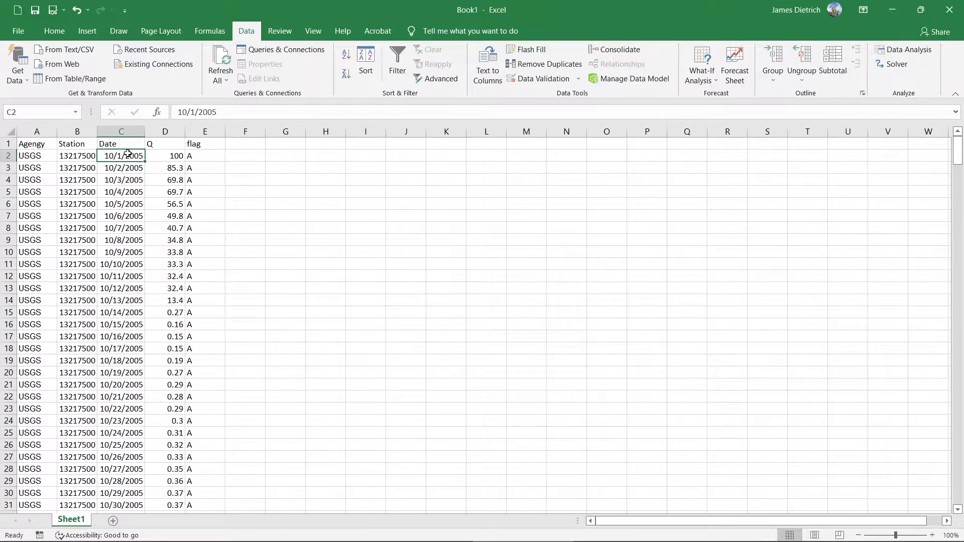
drag(128, 153, 132, 337)
drag(958, 160, 957, 474)
click(111, 362)
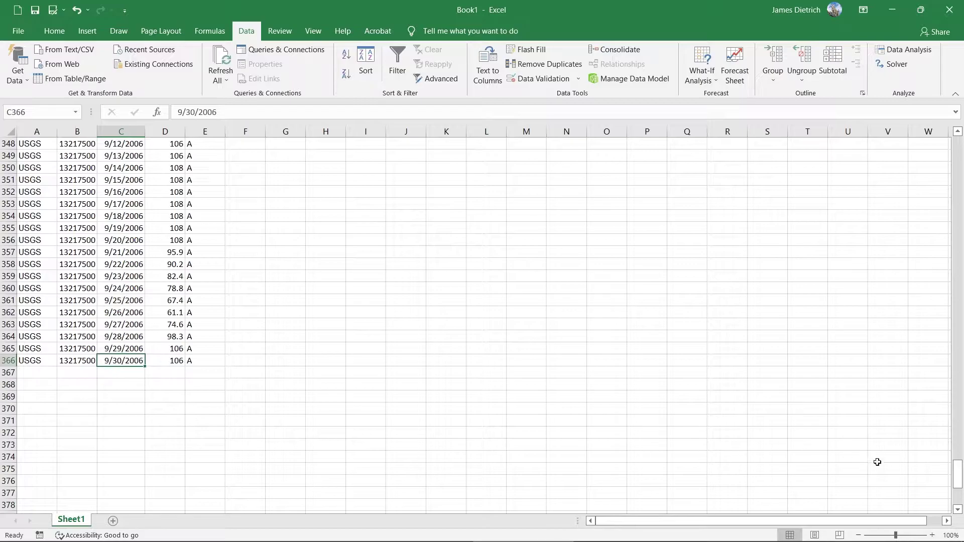
click(958, 476)
drag(959, 320, 955, 147)
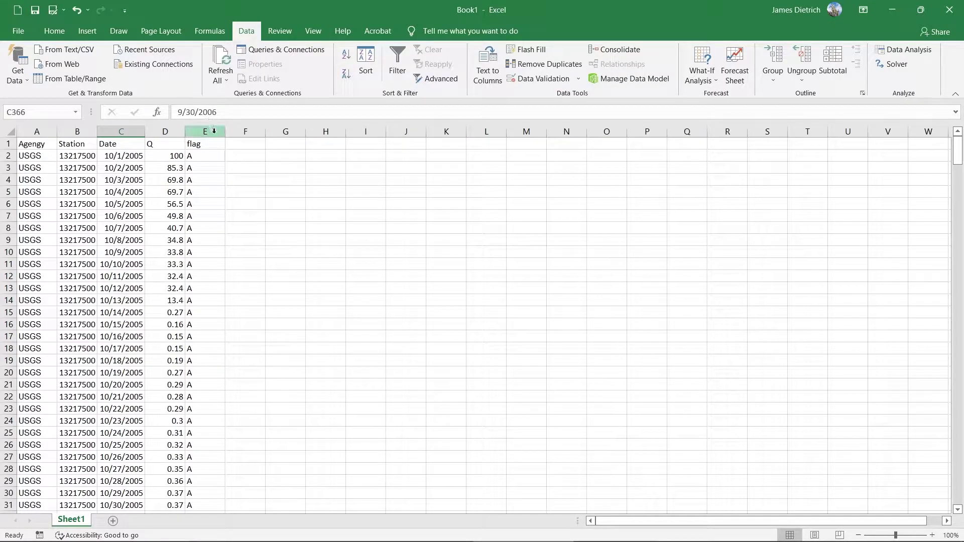
Sort columns A through E by Q, smallest to largest
drag(213, 131, 44, 128)
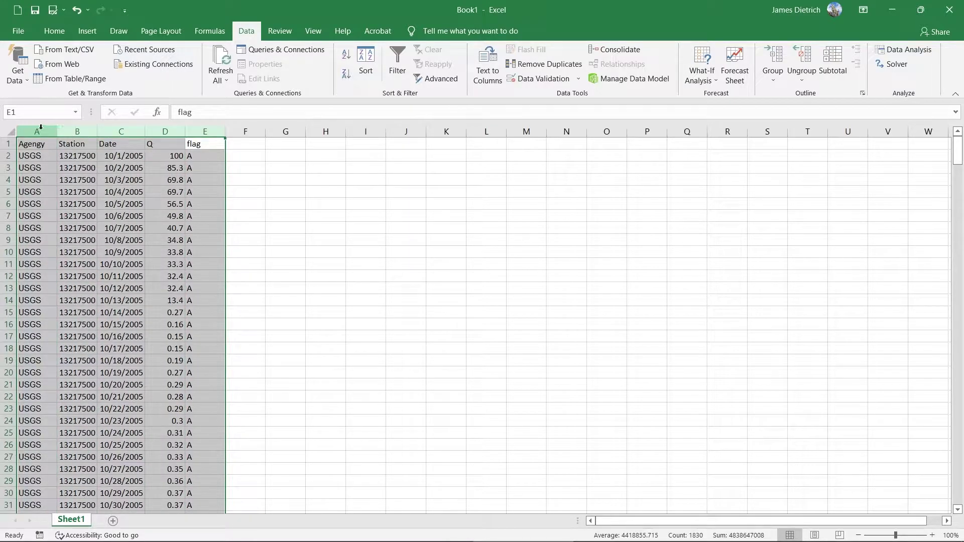
drag(40, 129, 203, 124)
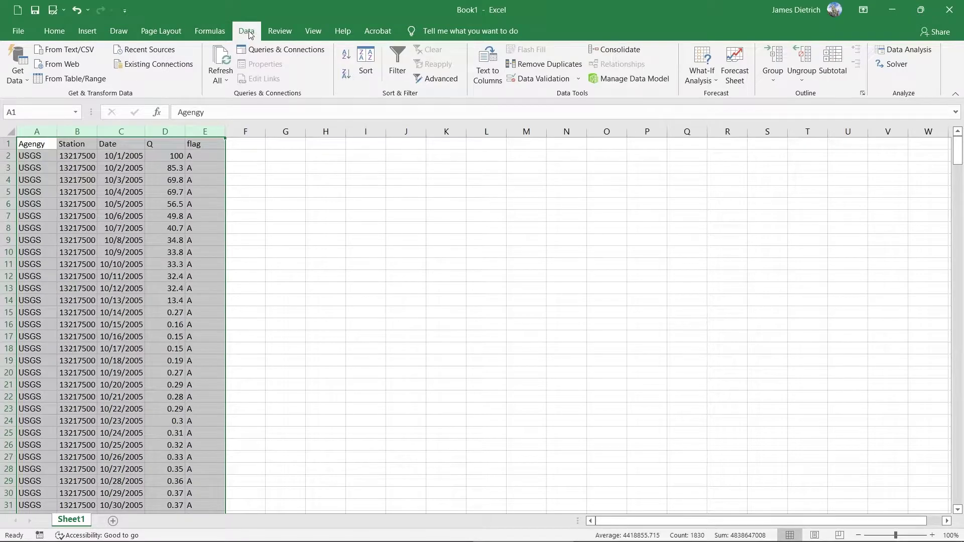
click(374, 62)
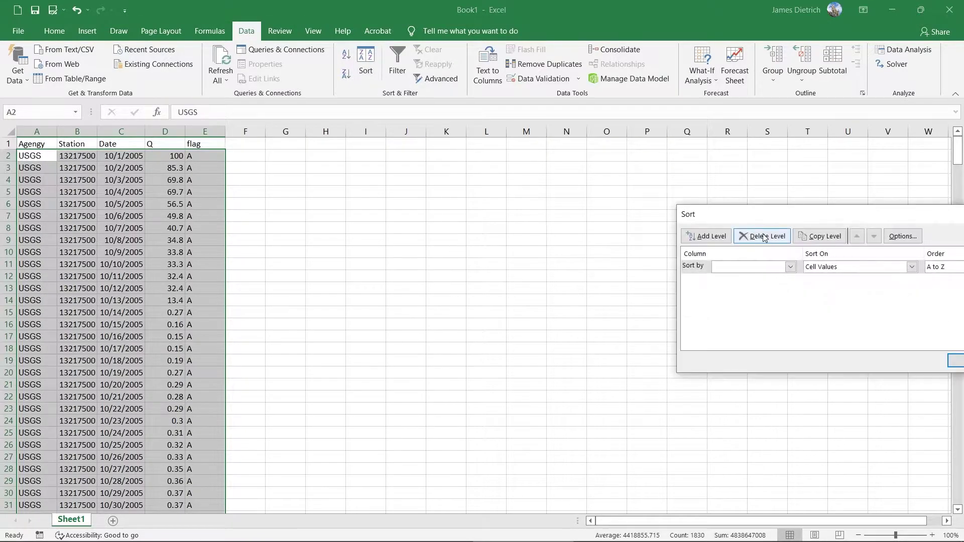
drag(775, 208, 475, 220)
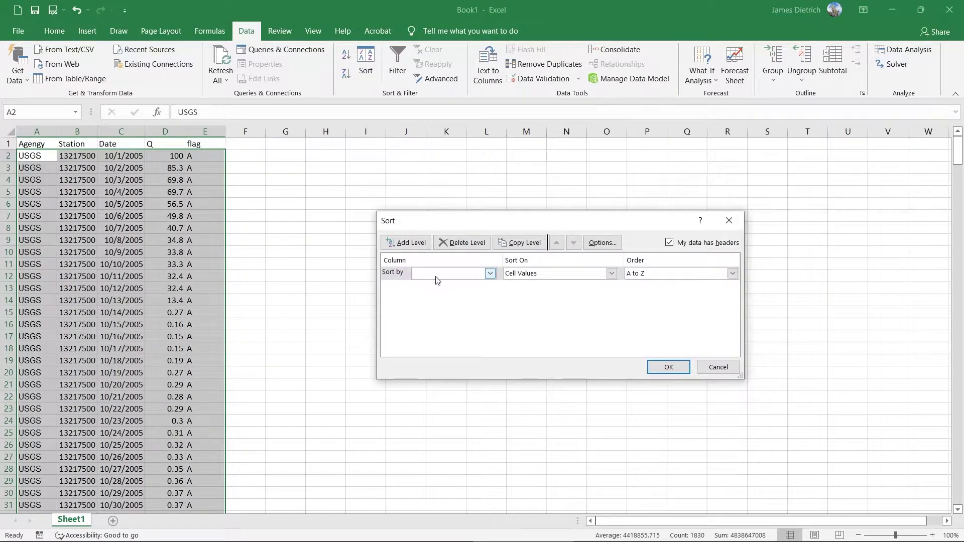
click(490, 273)
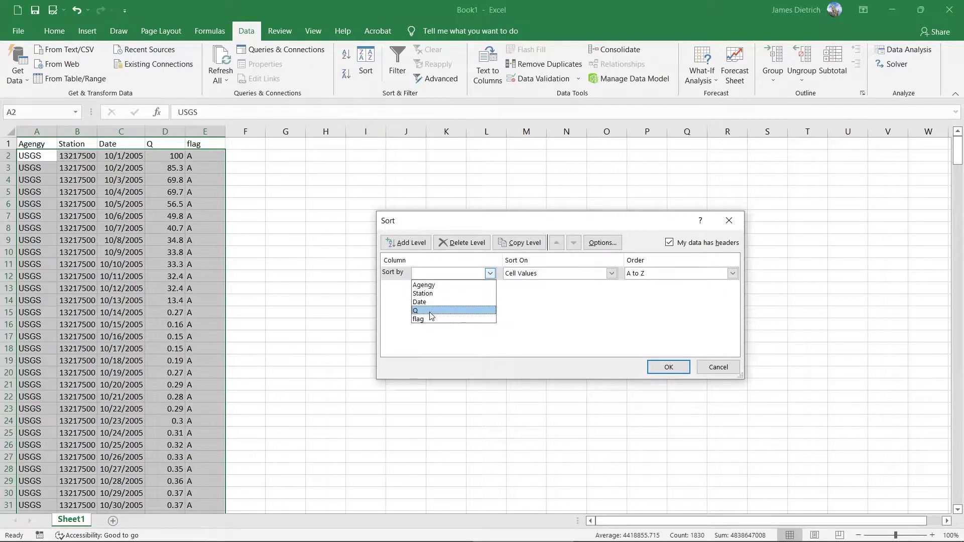
click(430, 311)
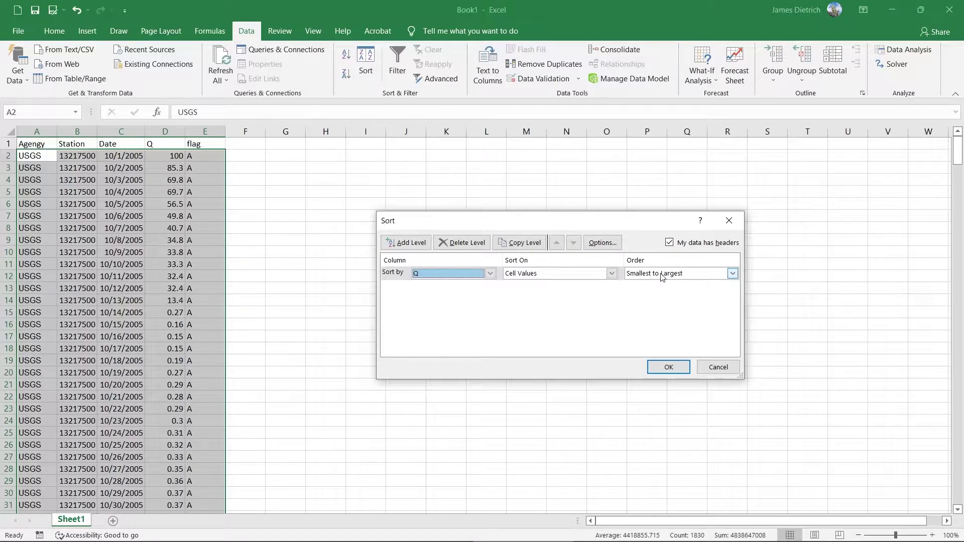
click(671, 368)
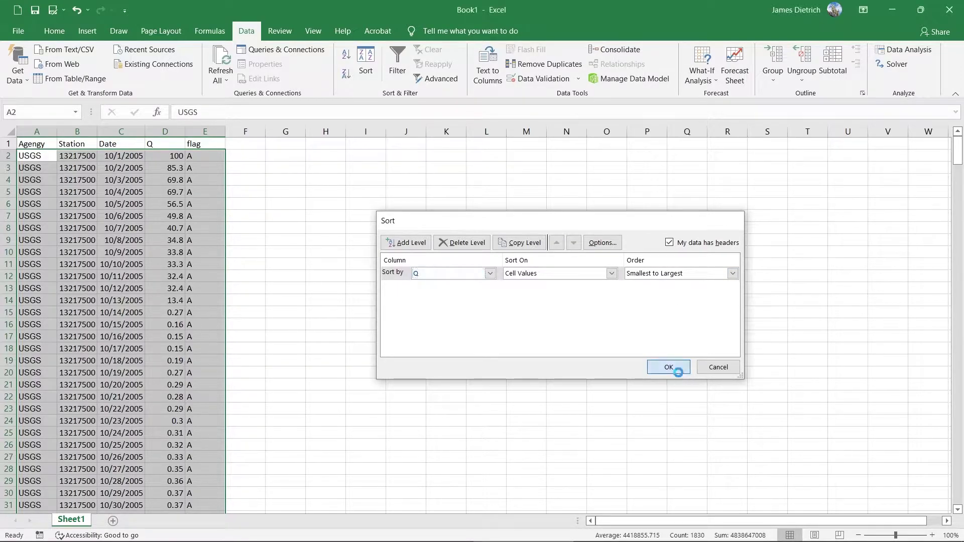
Enter the heading 'Rank' in cell F1 and begin a =Rank formula in F2
click(273, 290)
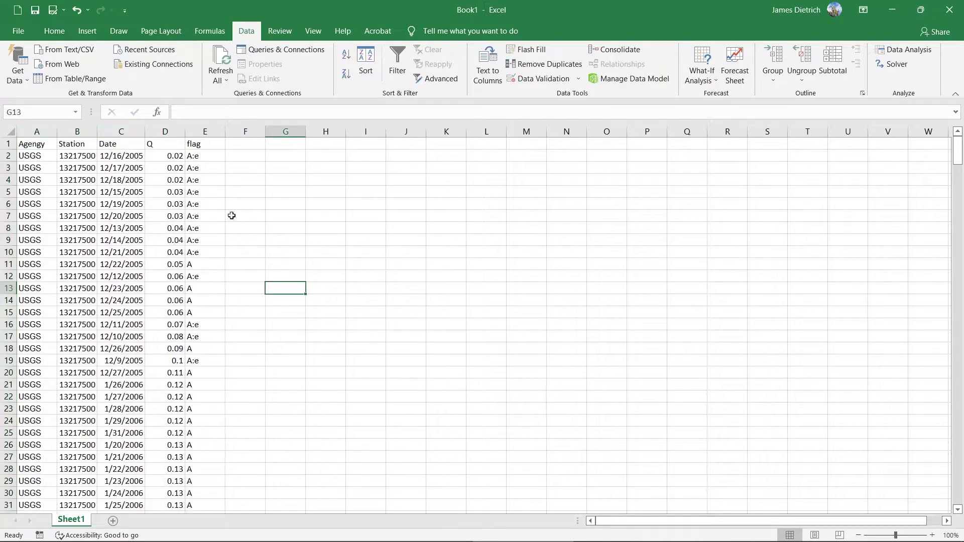
click(243, 154)
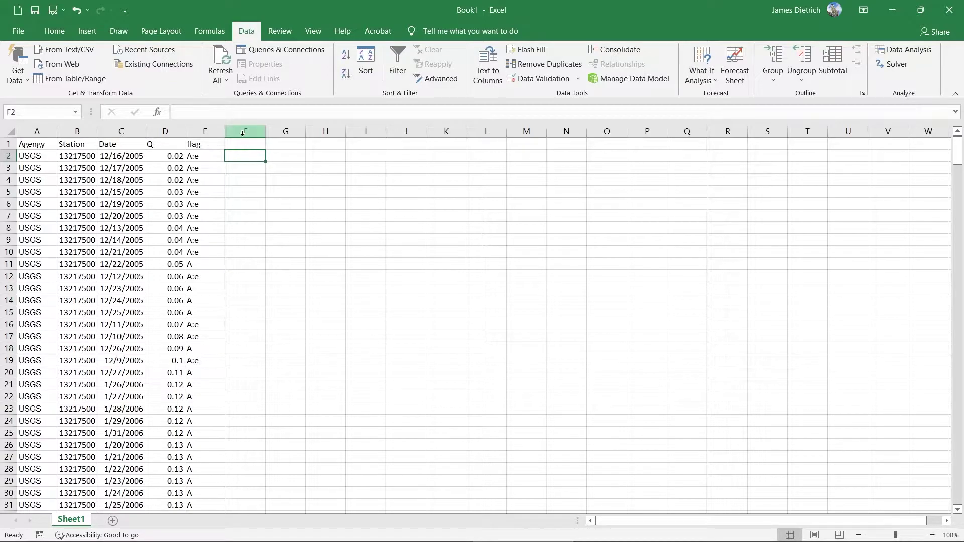
click(242, 132)
click(232, 146)
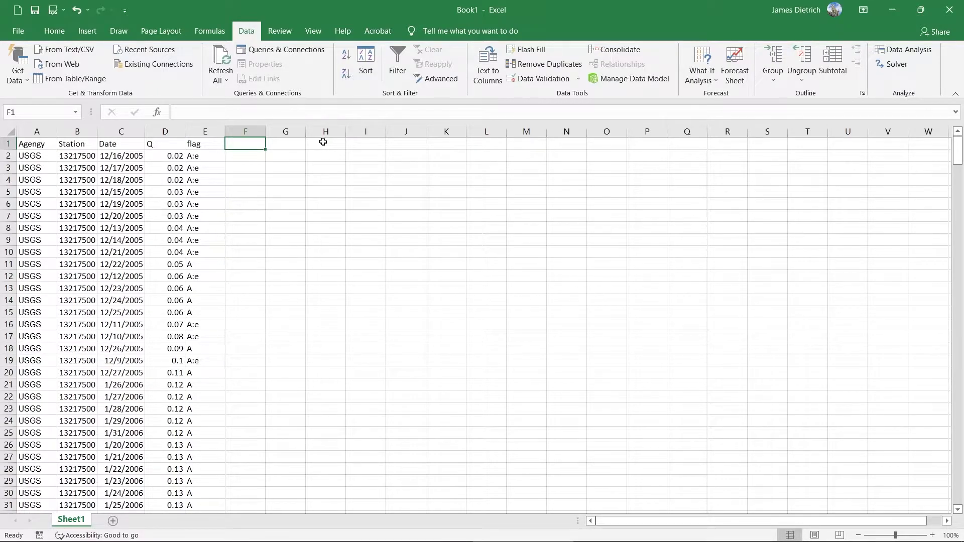
text(Rank)
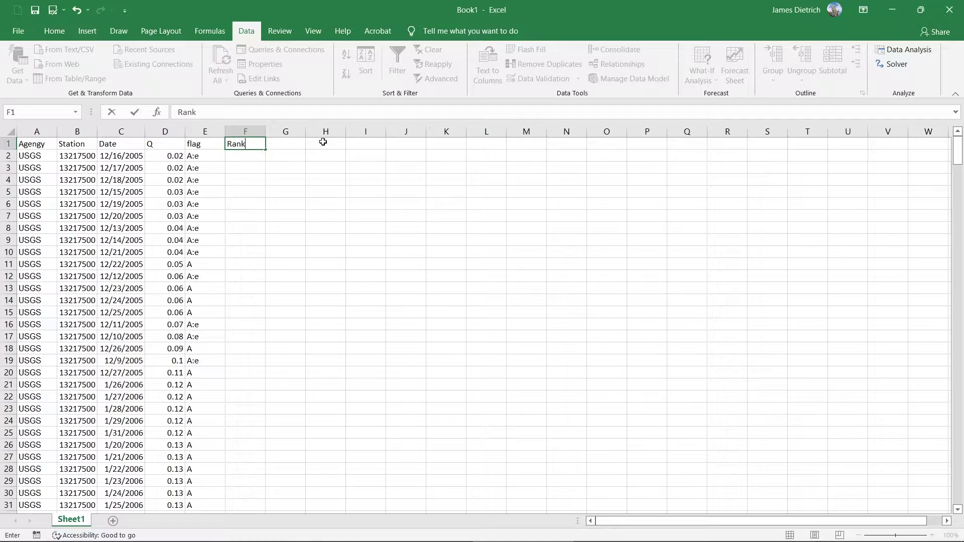
key(Return)
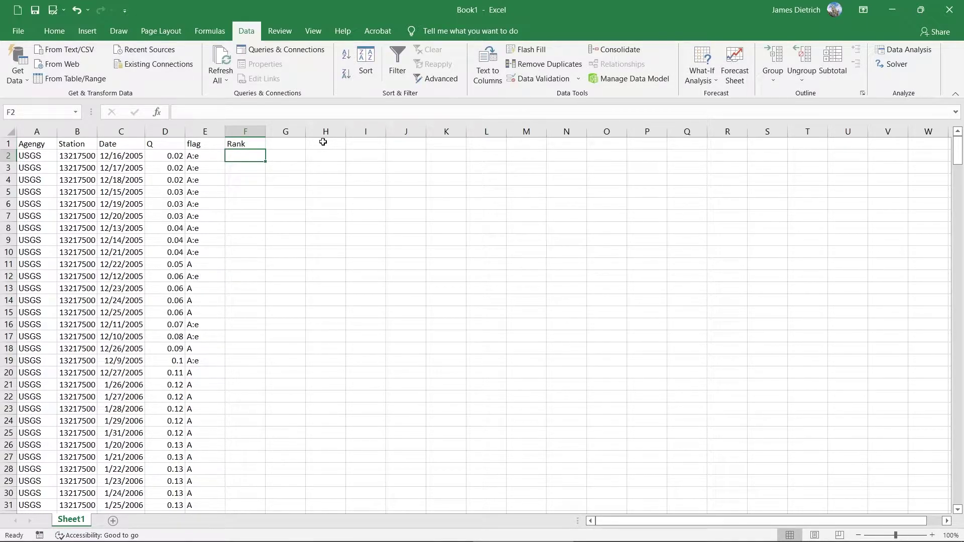
text(=)
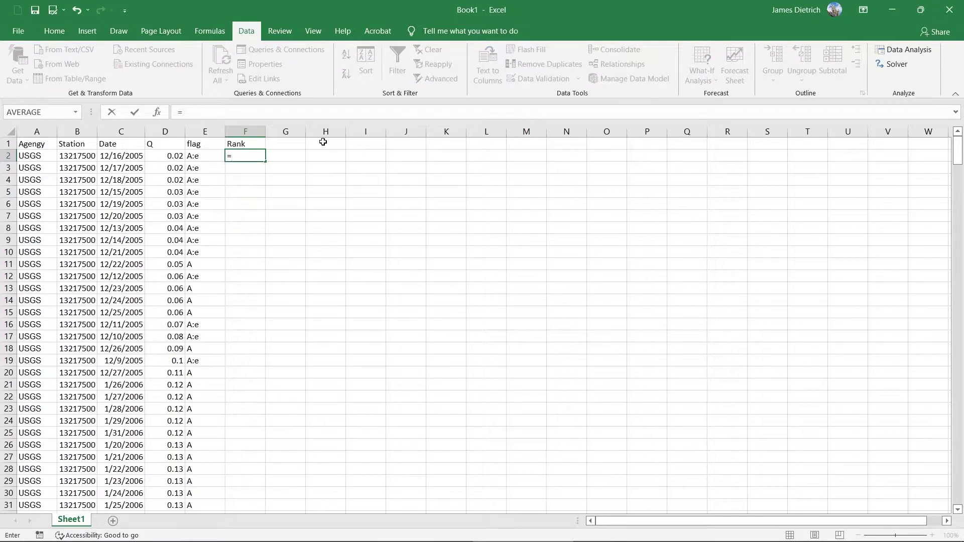
text(Rank)
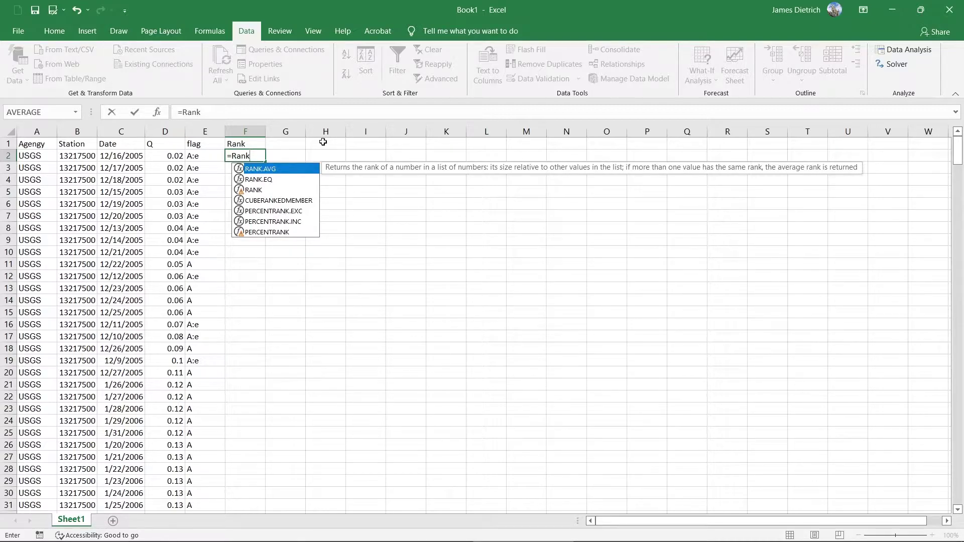
Enter =RANK.AVG(D2,D2:D366) in F2 to rank the first Q value, giving 364
double_click(268, 173)
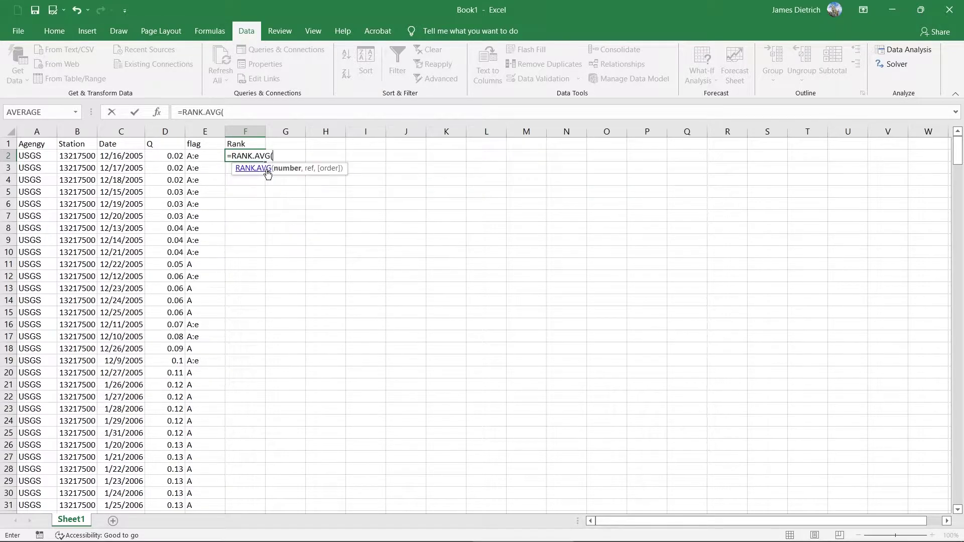
click(165, 157)
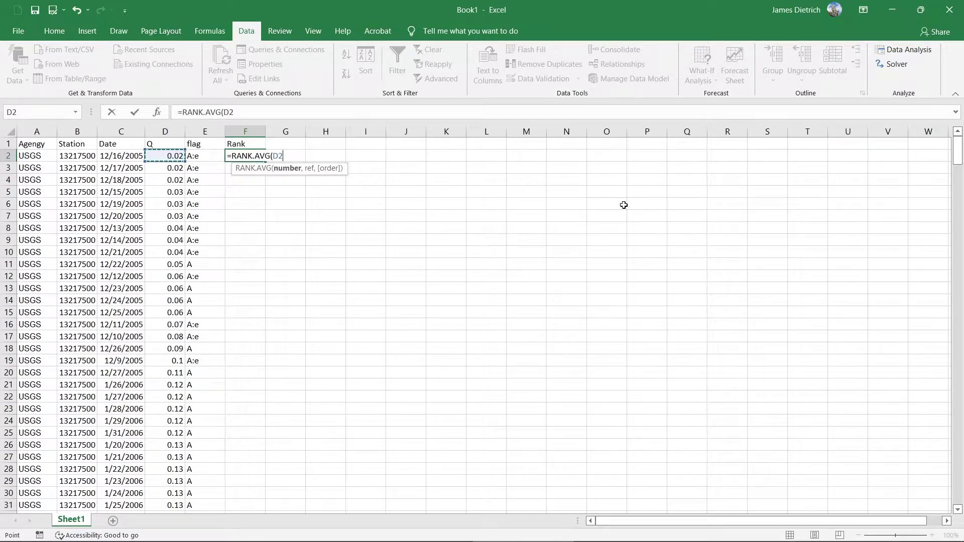
text(,)
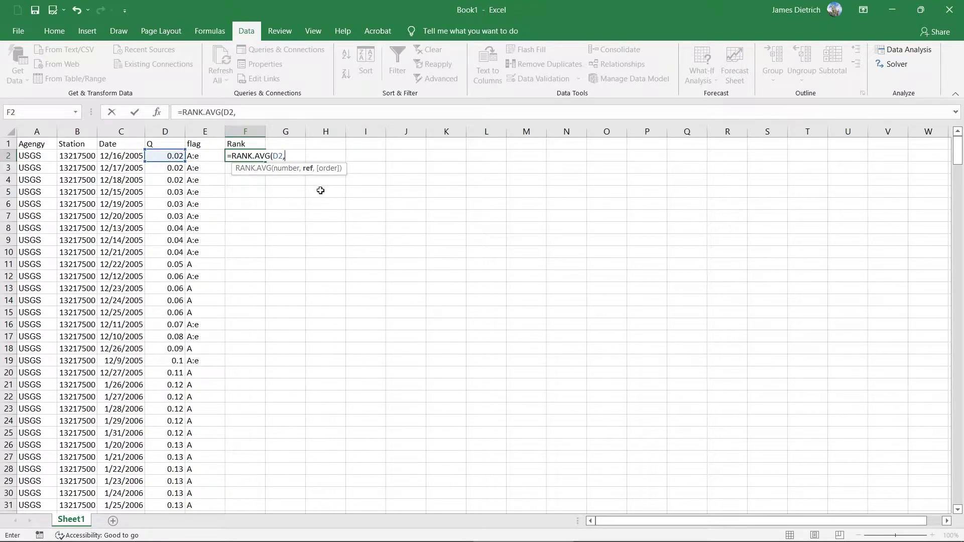
click(174, 156)
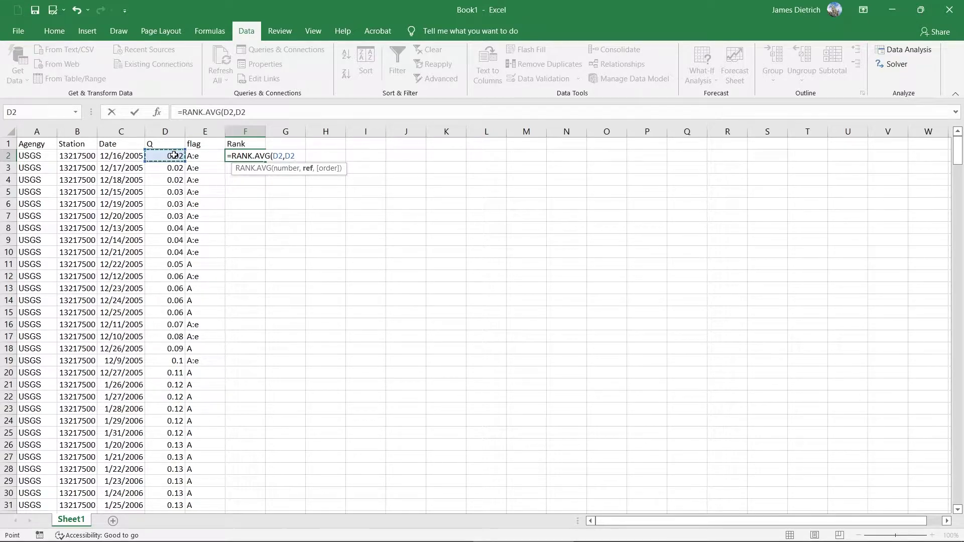
drag(174, 156, 170, 478)
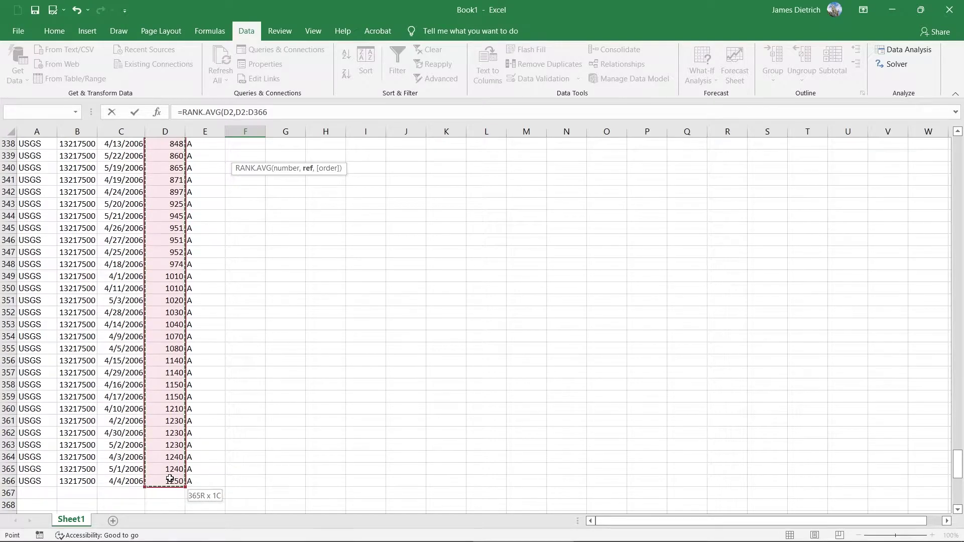
drag(169, 479, 171, 480)
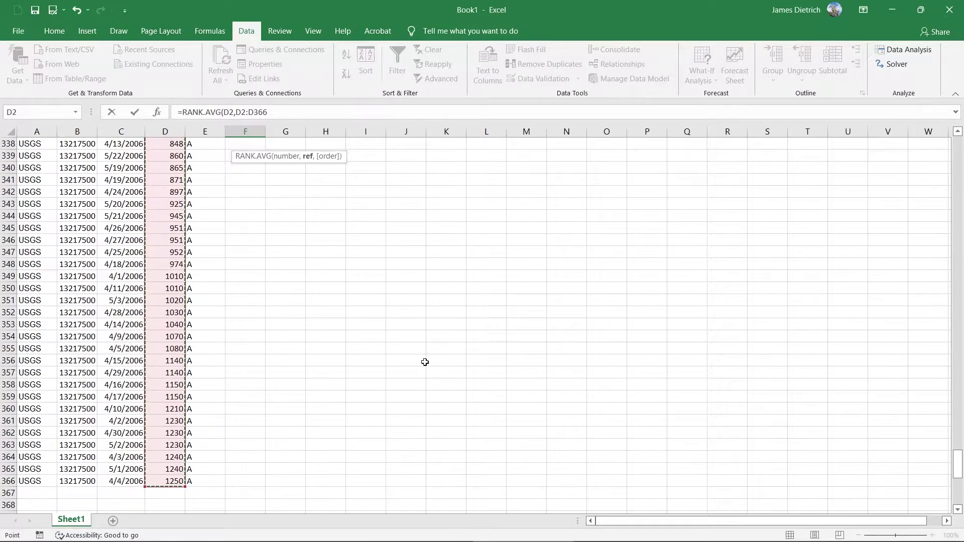
scroll(431, 357, up, 20)
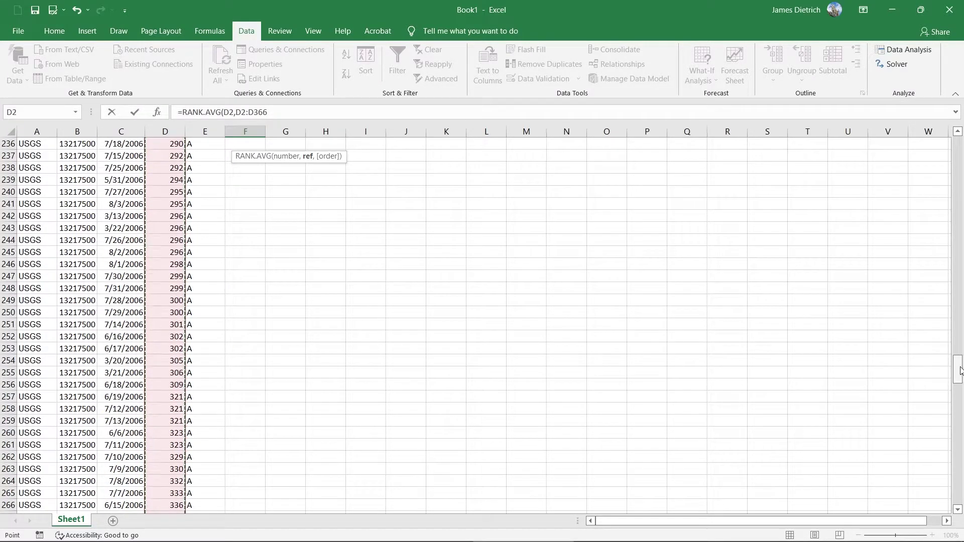
drag(958, 369, 943, 132)
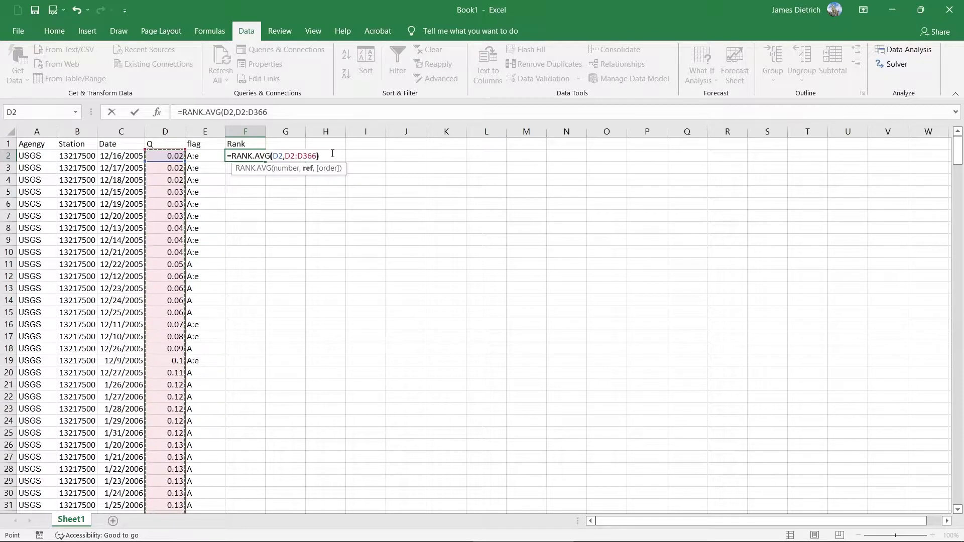
text())
key(Return)
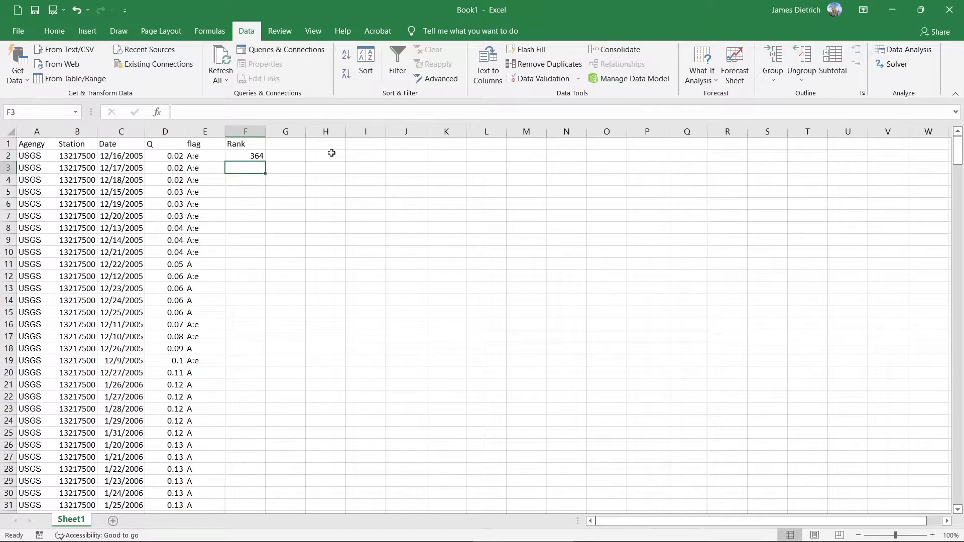
Check F2's rank of 364 against D2's 0.02, then re-edit and recommit the formula
click(256, 152)
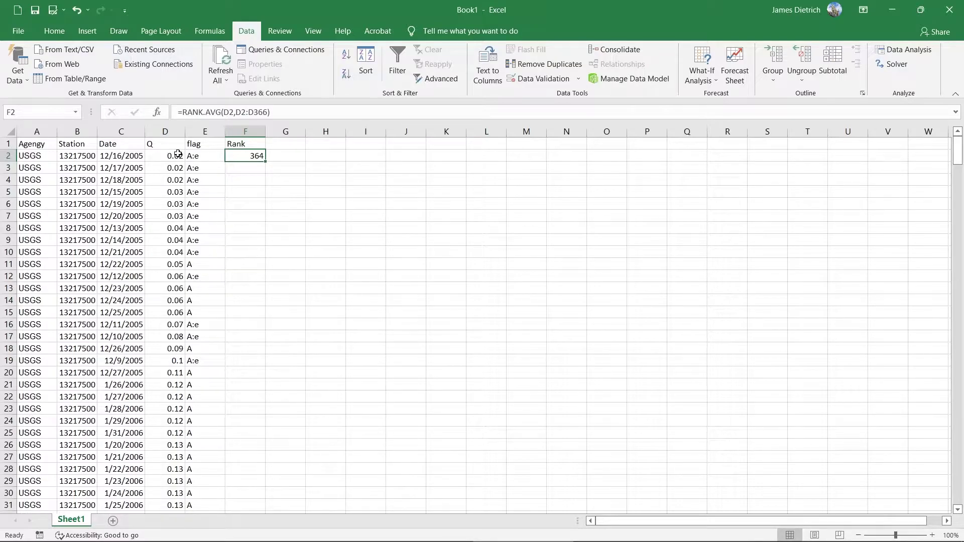
click(178, 153)
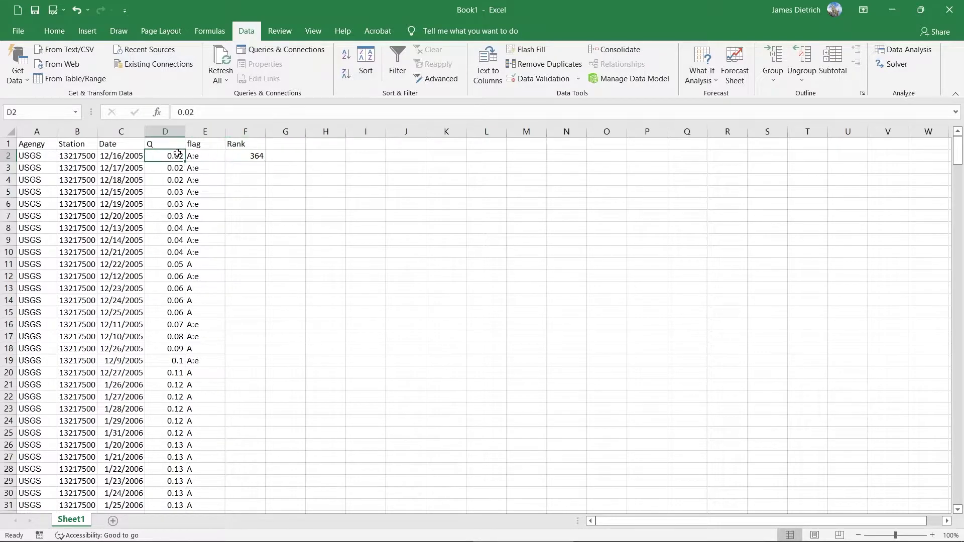
double_click(262, 156)
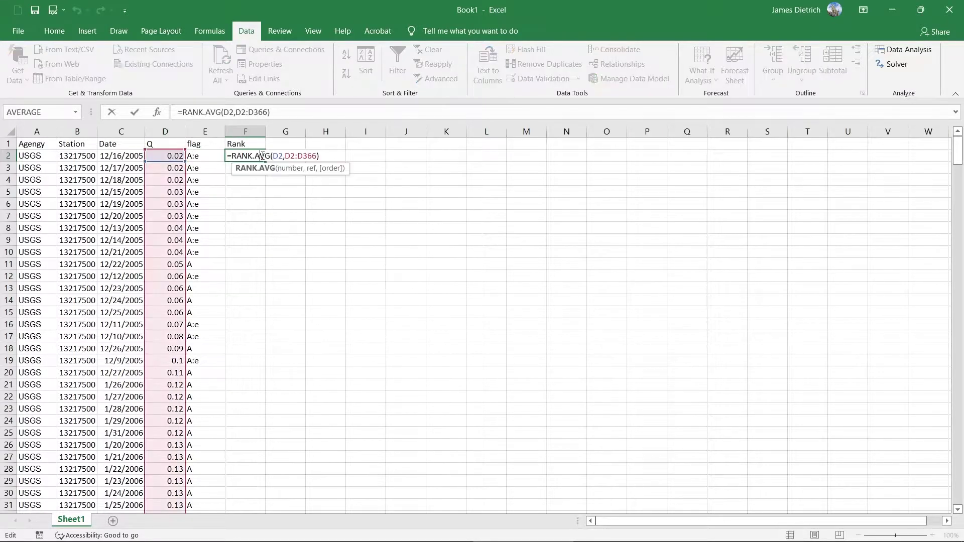
click(291, 155)
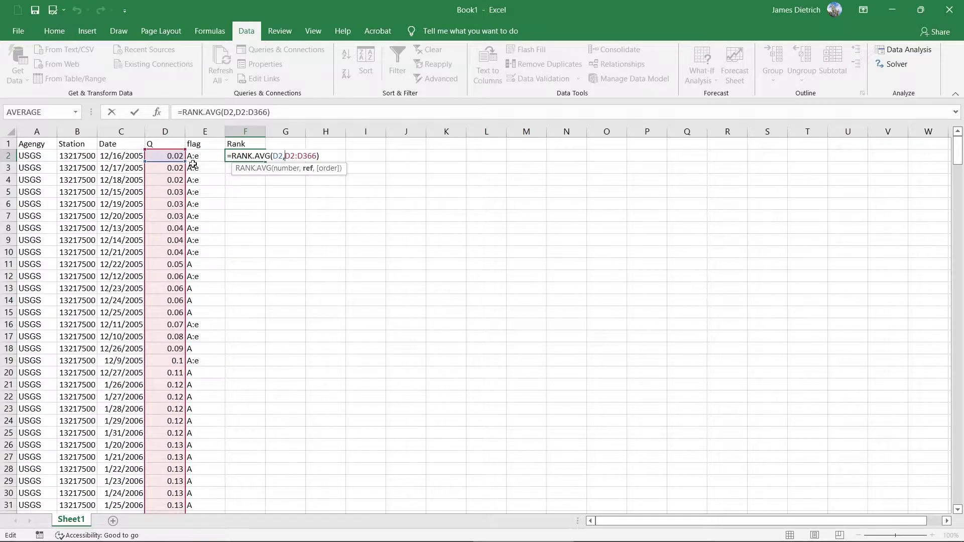
key(ctrl+Return)
scroll(126, 160, up, 2)
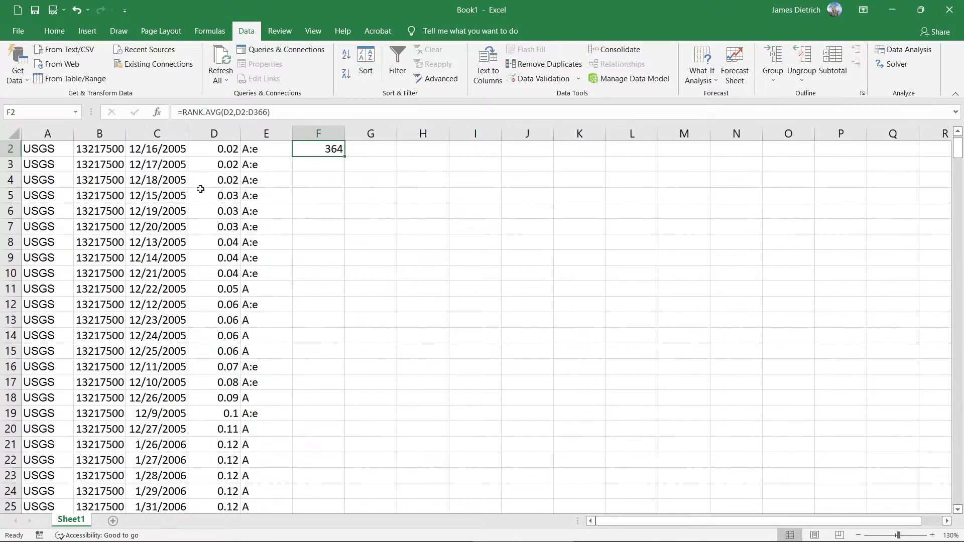
Anchor the start of F2's range argument as $D$2, removing a misplaced dollar sign
double_click(331, 149)
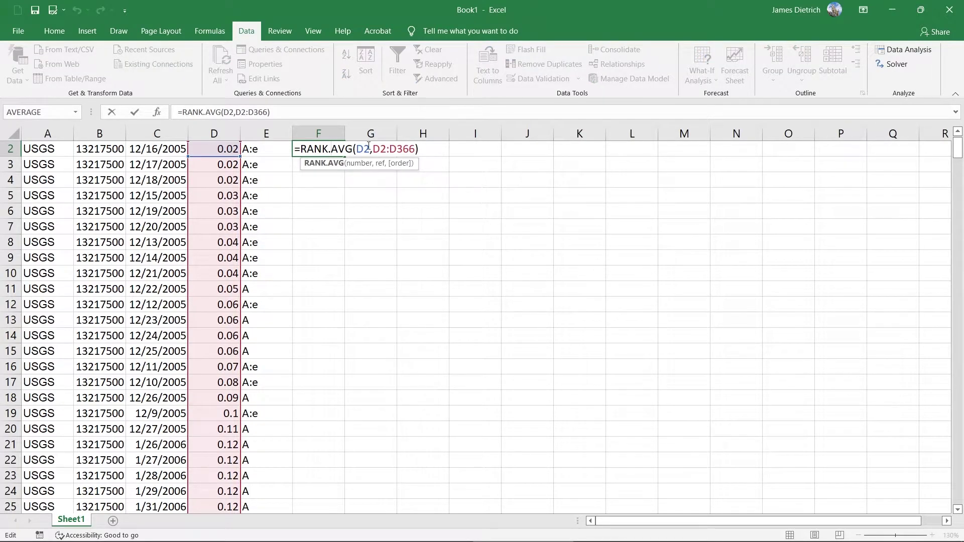
click(372, 149)
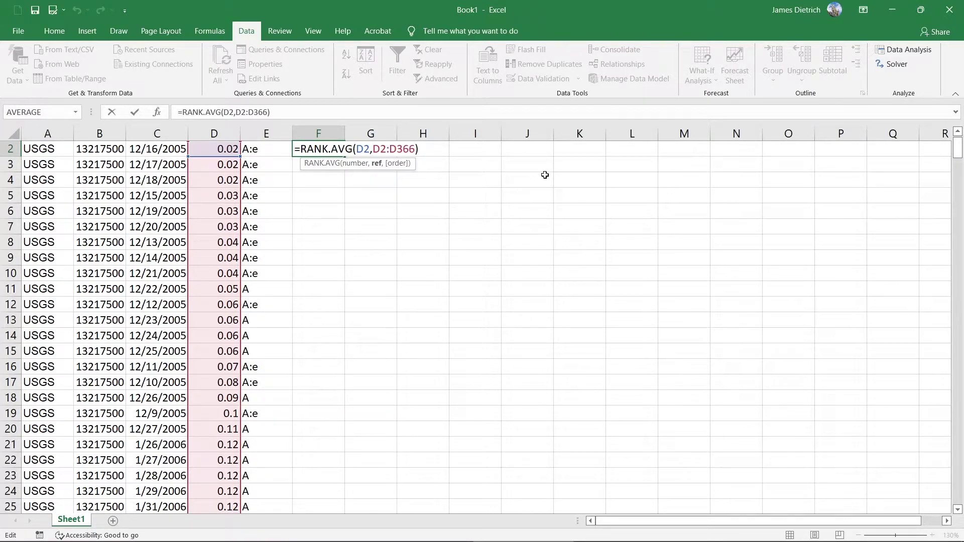
text($D)
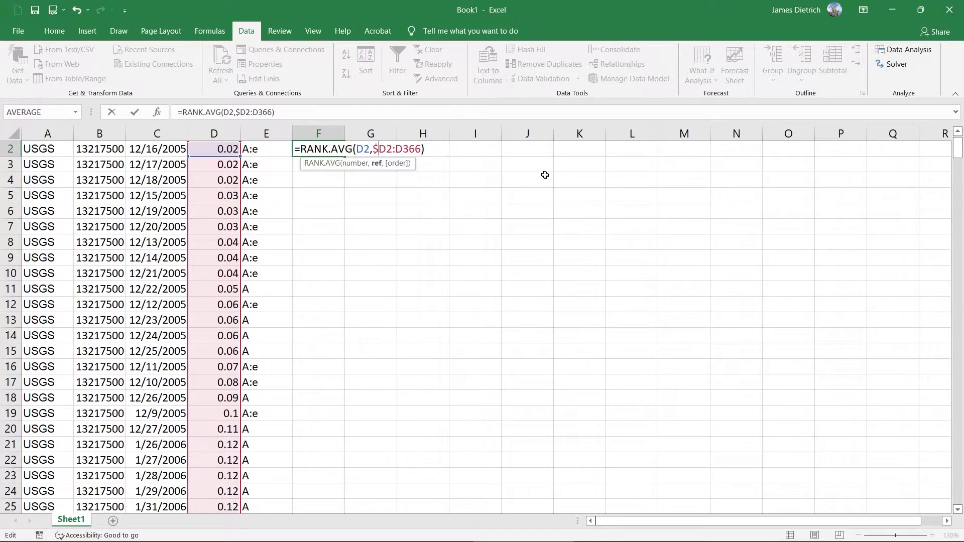
text($)
key(BackSpace)
text($)
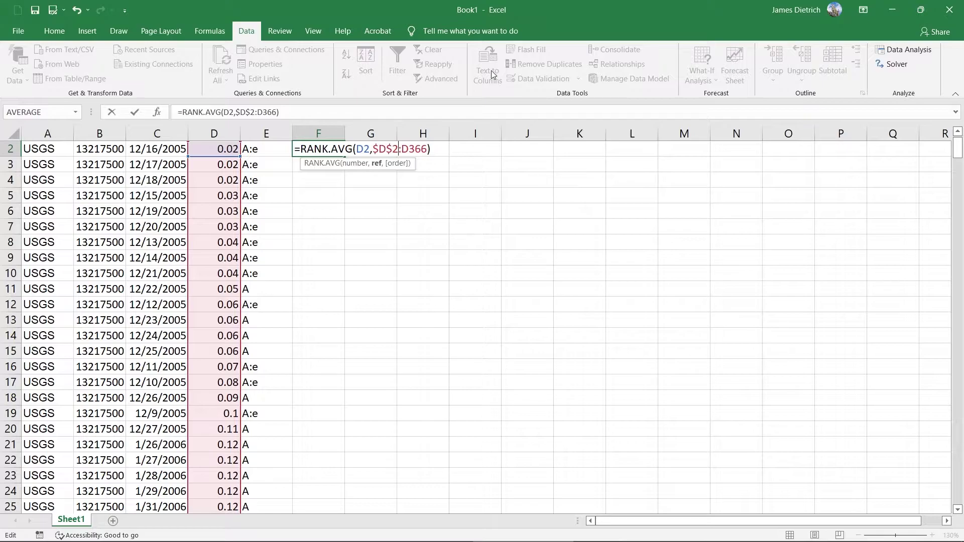
Lock the range end as $D$366, undo the stray I5 reference, and commit the formula
click(410, 155)
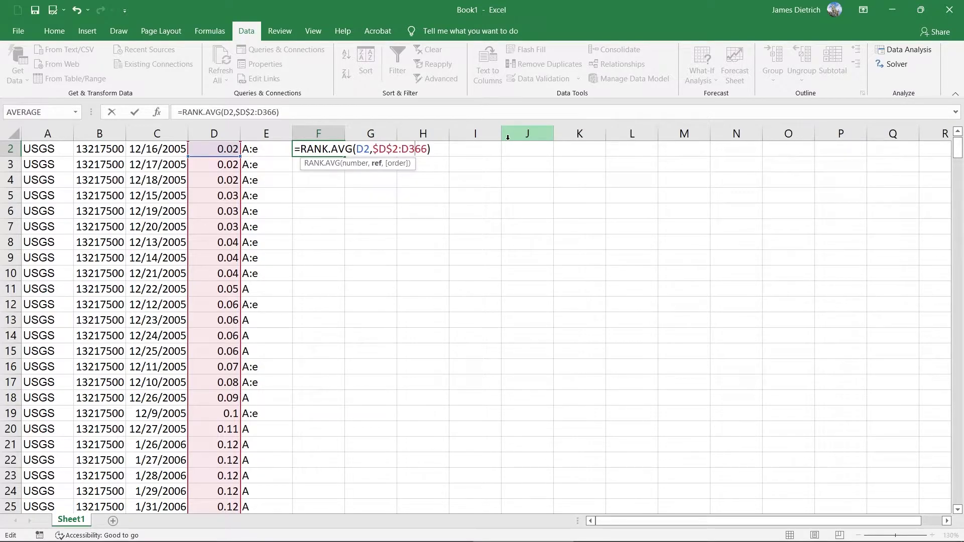
key(F4)
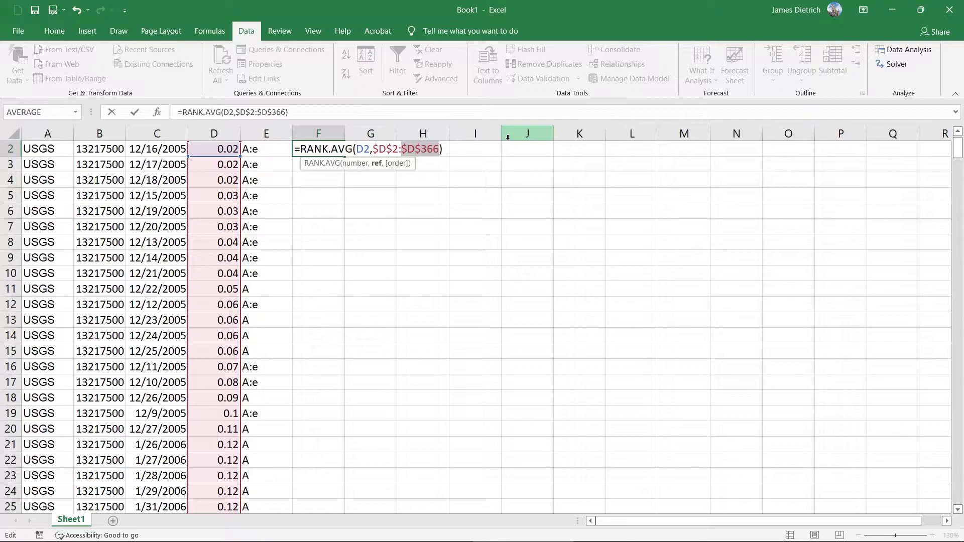
key(F4)
key(F4)
key(F4)
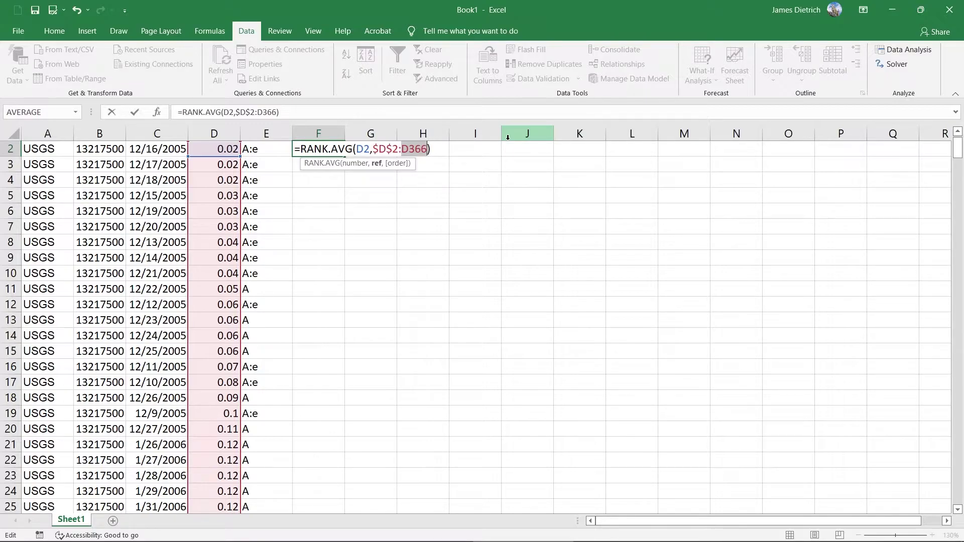
key(F4)
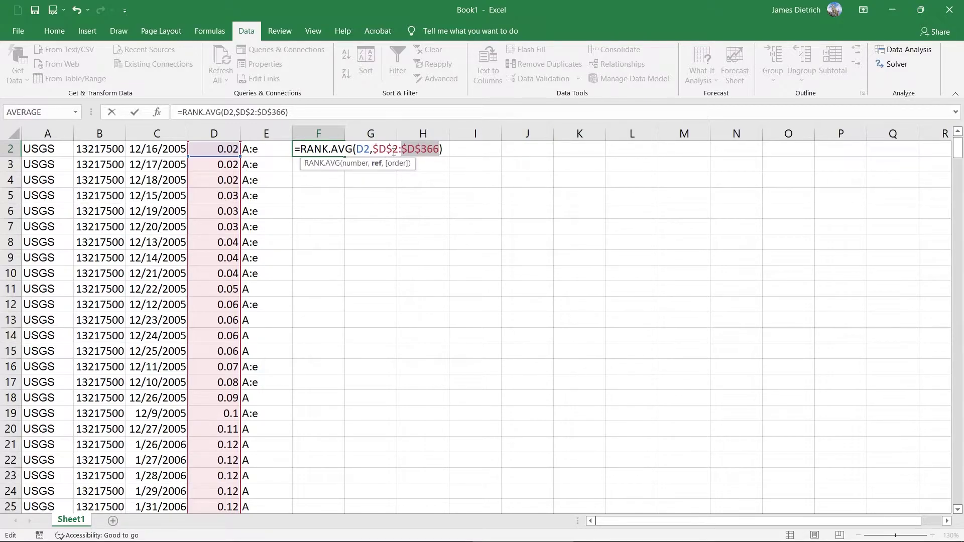
key(F4)
key(F4)
key(F4)
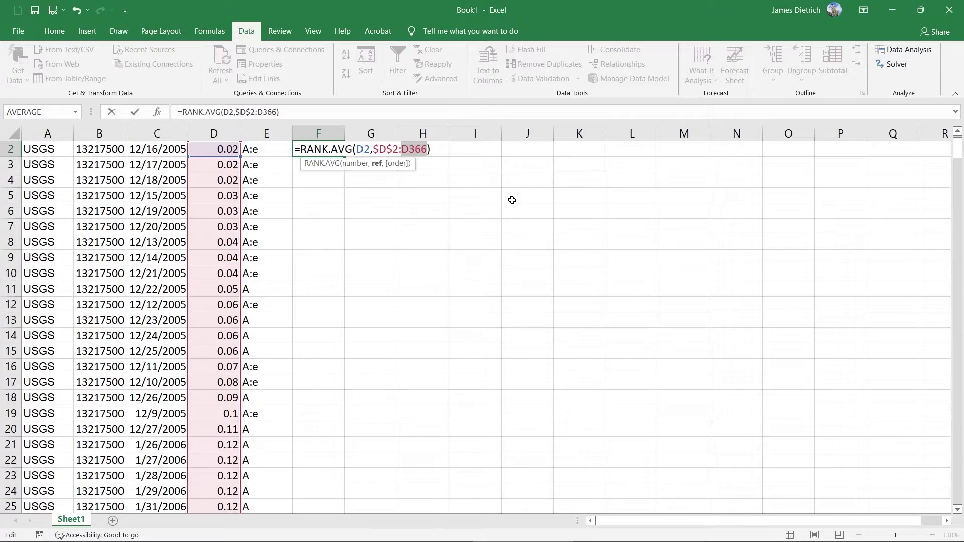
key(F4)
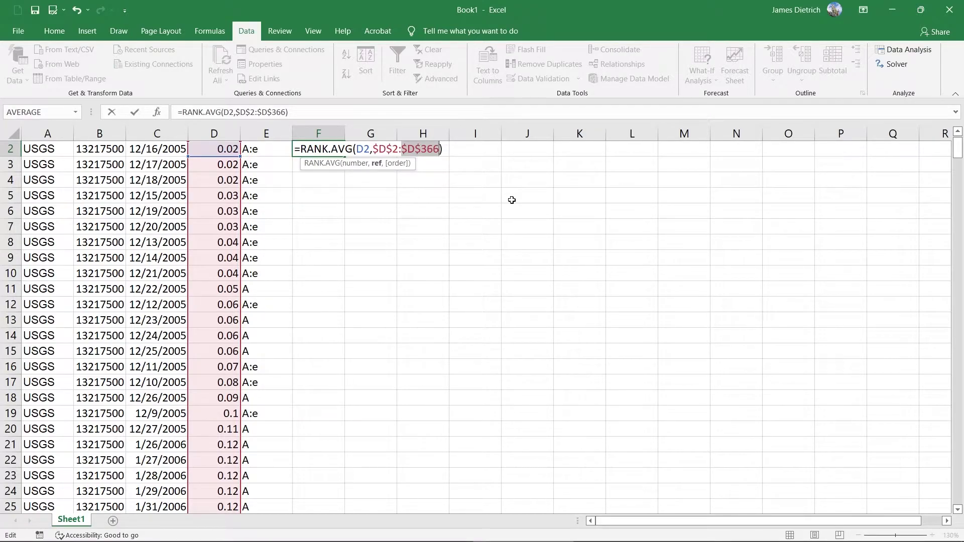
click(494, 198)
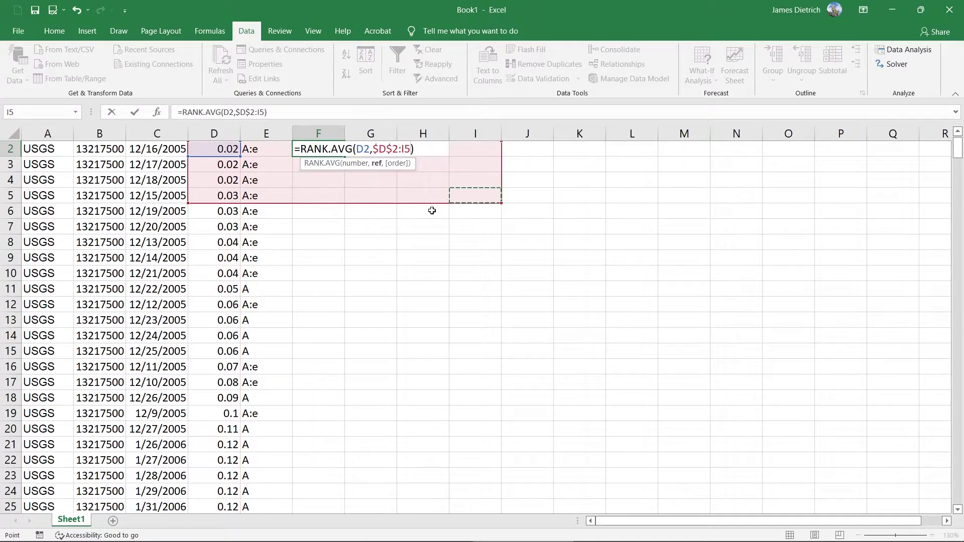
key(ctrl+z)
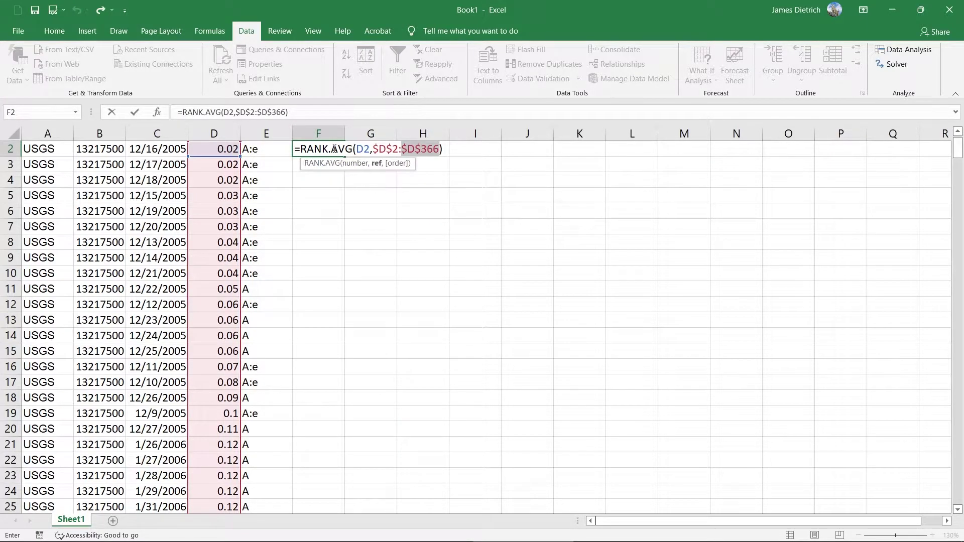
drag(357, 150, 437, 149)
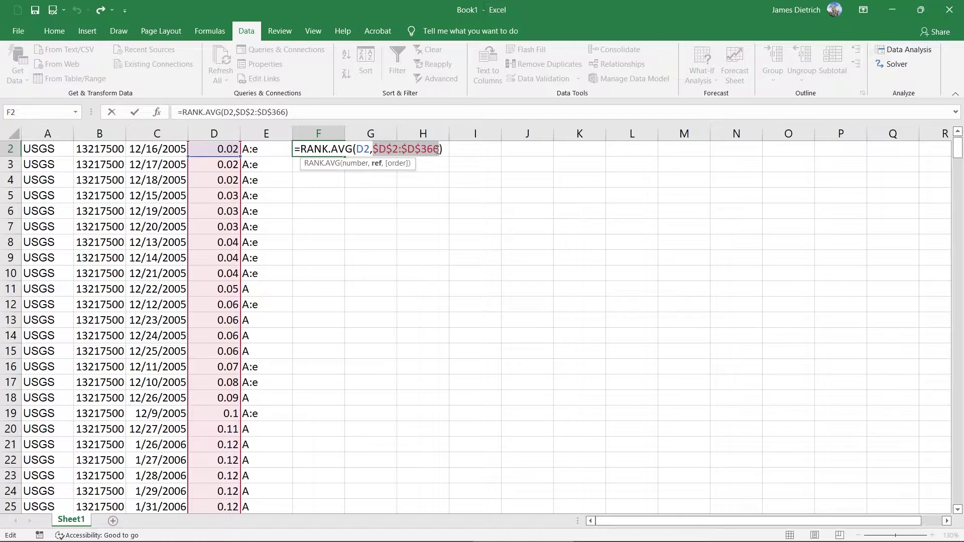
drag(438, 149, 438, 149)
key(Return)
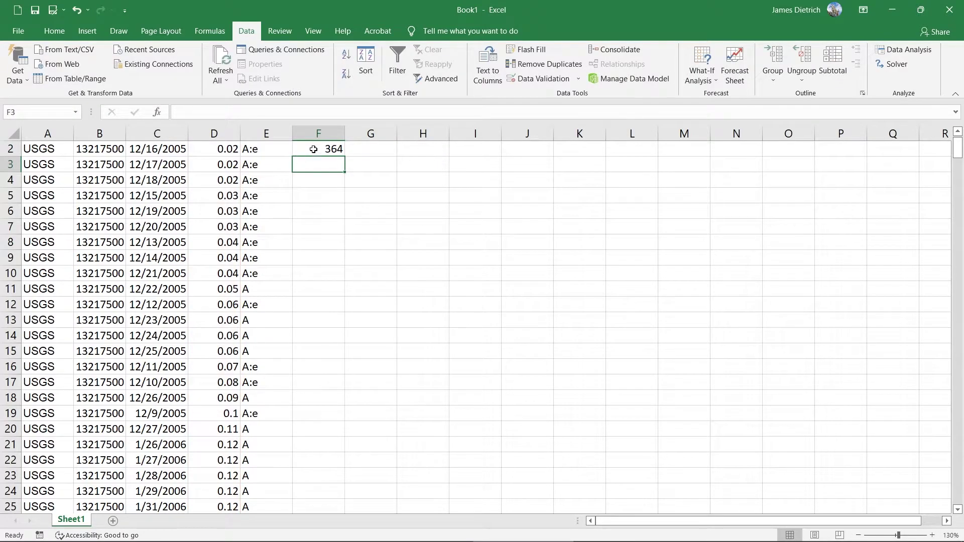
Fill the rank formula from F2 down to F366 and check the last row
click(335, 149)
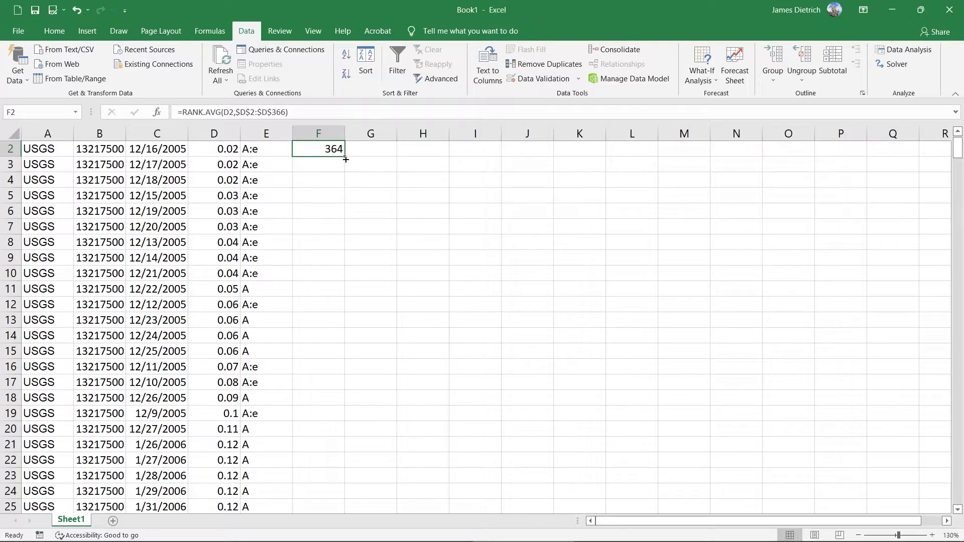
drag(346, 156, 317, 478)
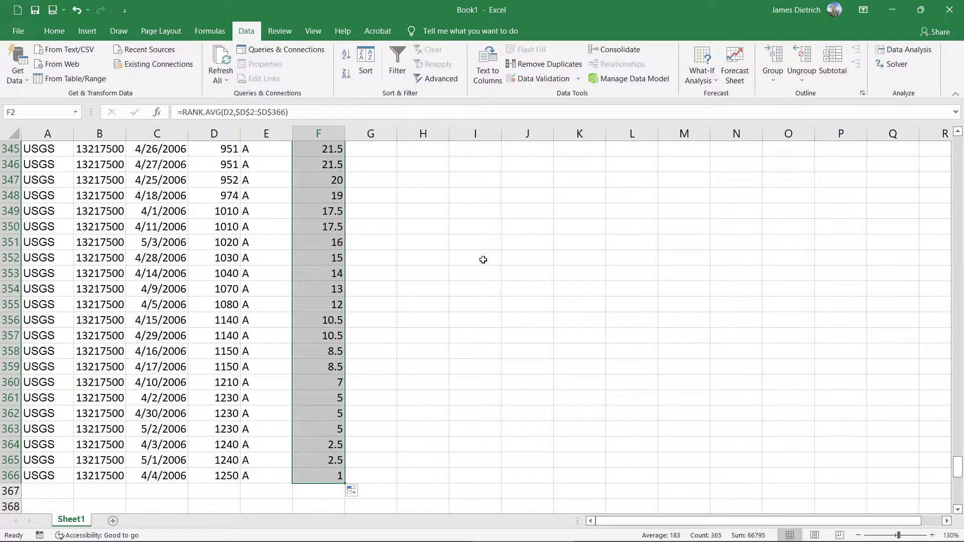
click(320, 480)
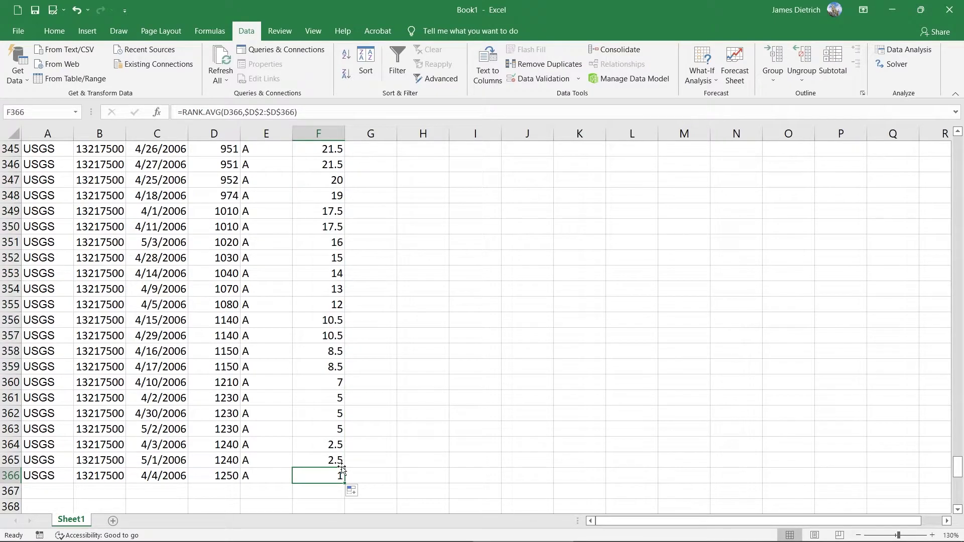
click(232, 479)
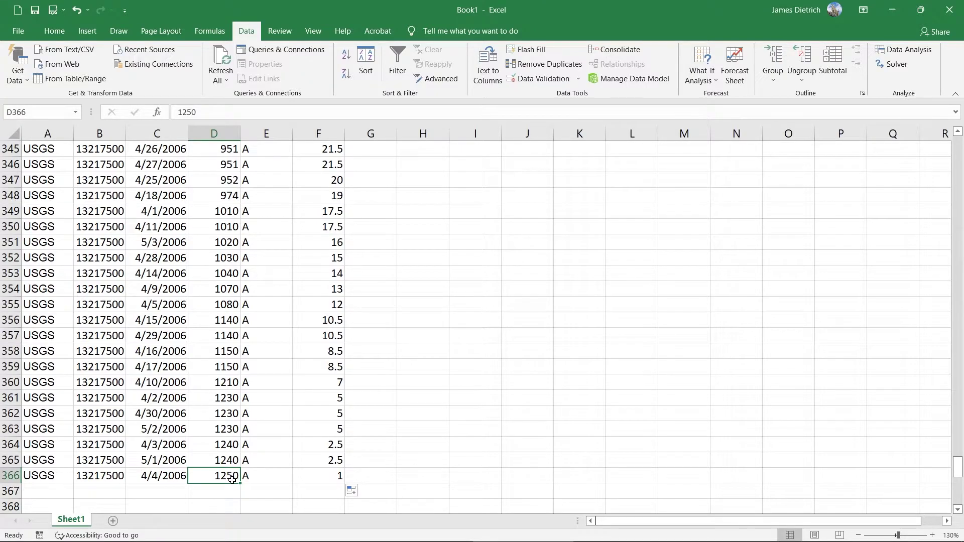
click(335, 475)
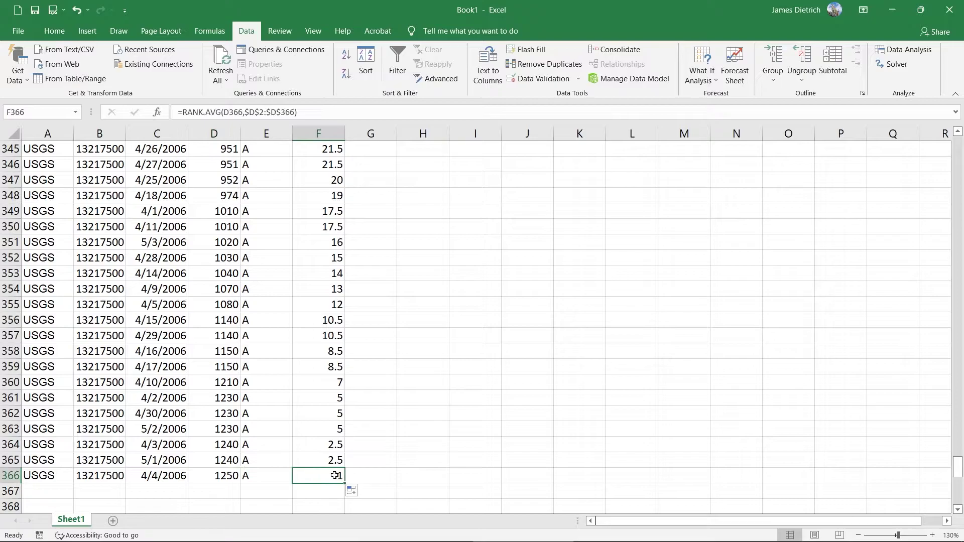
drag(335, 475, 199, 237)
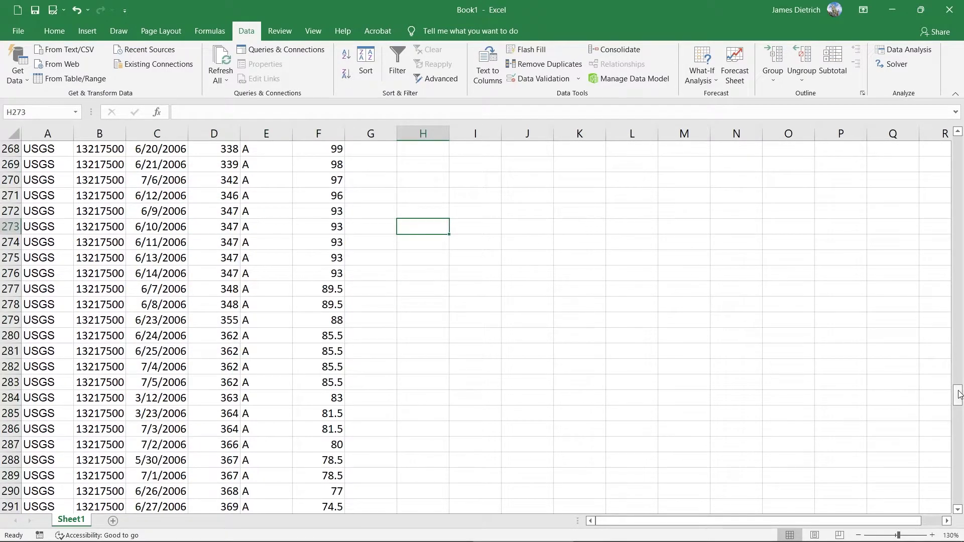
drag(959, 394, 951, 136)
Label cell G1 'Flow Duration'
click(386, 150)
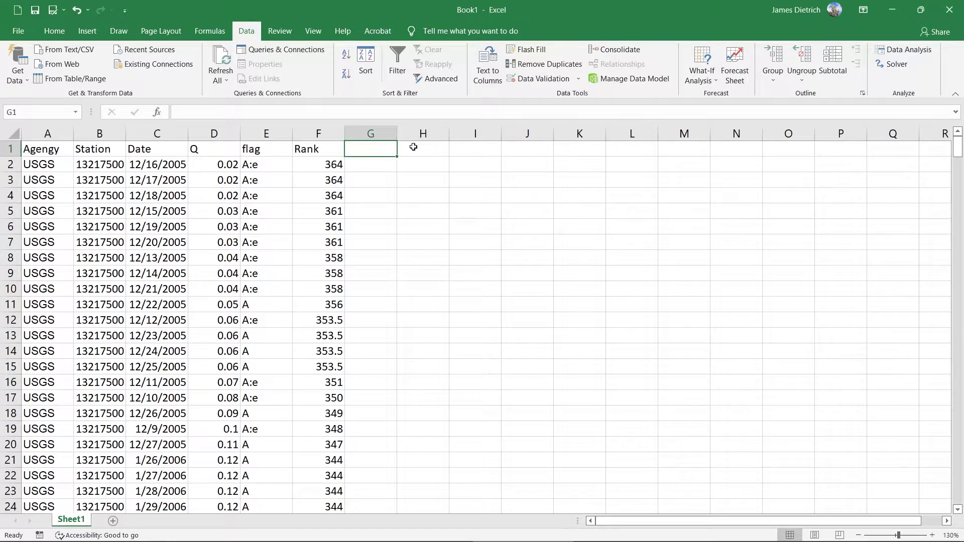
text(Flow)
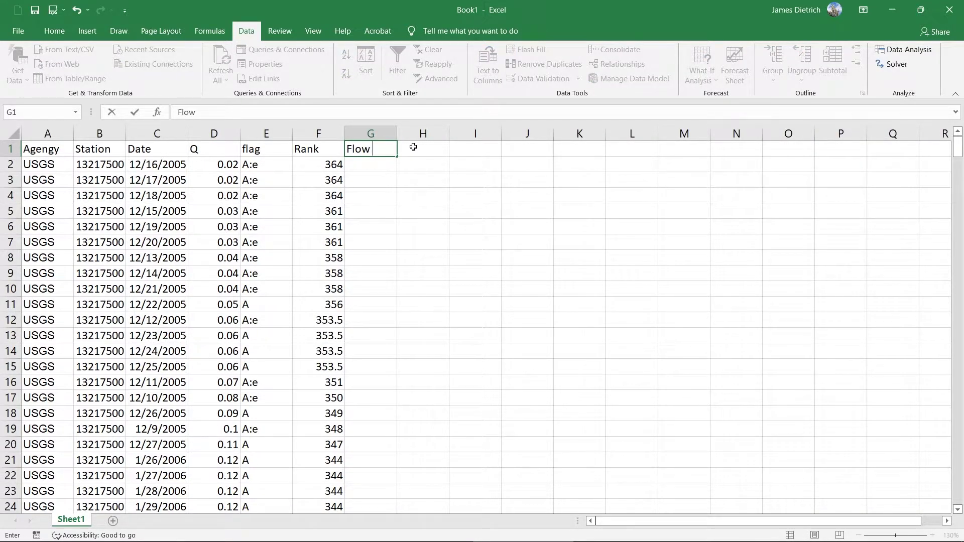
text( Duration)
click(365, 164)
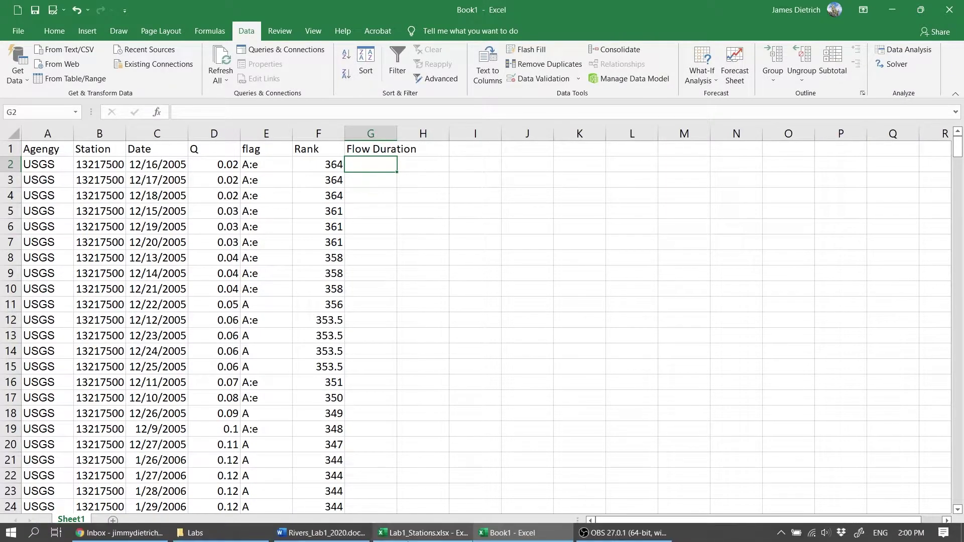
In the Word handout, find step 7.3 and select the line P = 100*(M/(n+1))
click(351, 533)
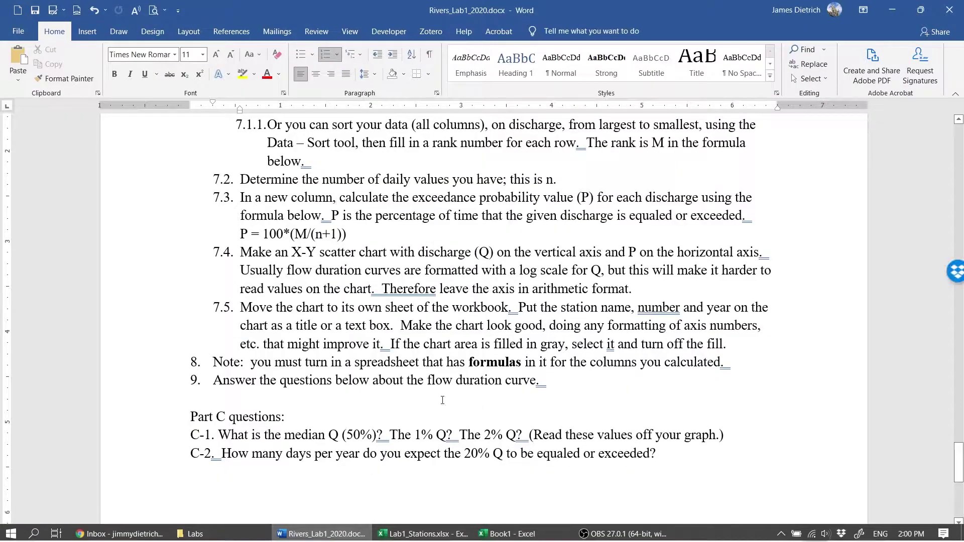
scroll(422, 351, up, 15)
scroll(432, 315, up, 3)
scroll(431, 314, down, 14)
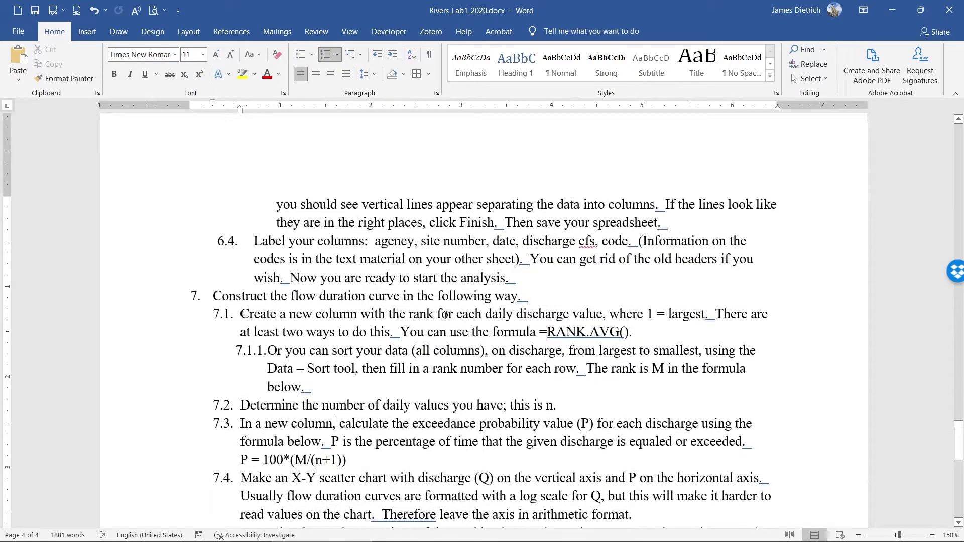
scroll(432, 315, down, 4)
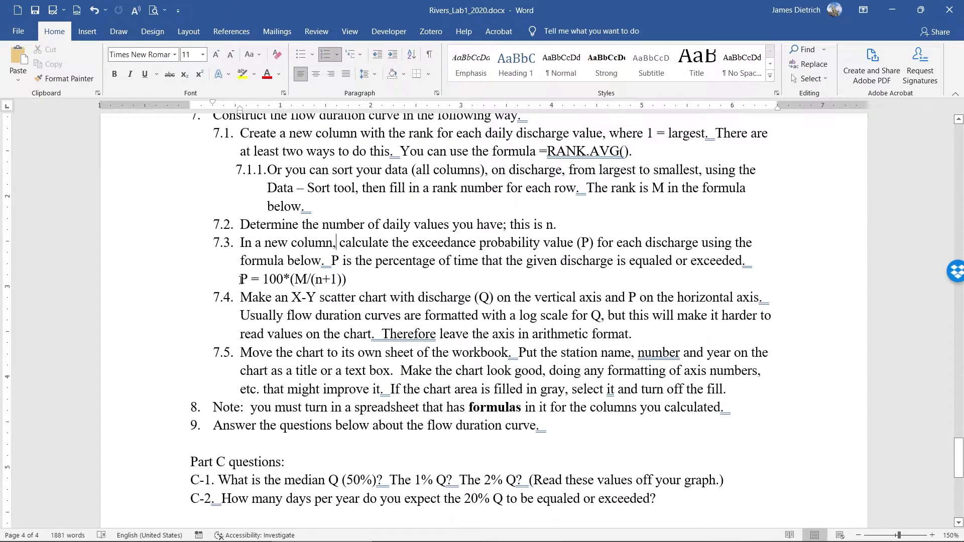
drag(240, 278, 357, 277)
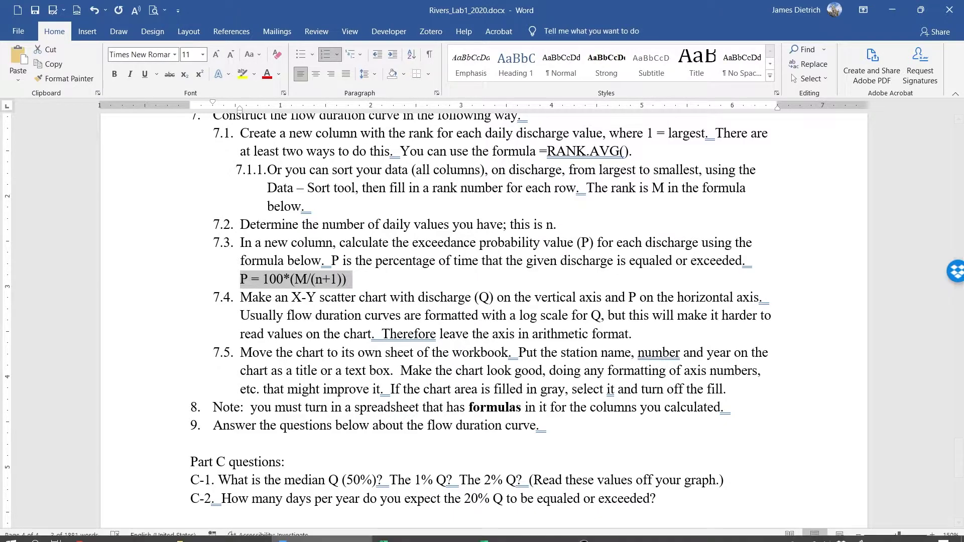
Paste P = 100*(M/(n+1)) into H2 and delete its leftover 5.1. numbering
click(512, 533)
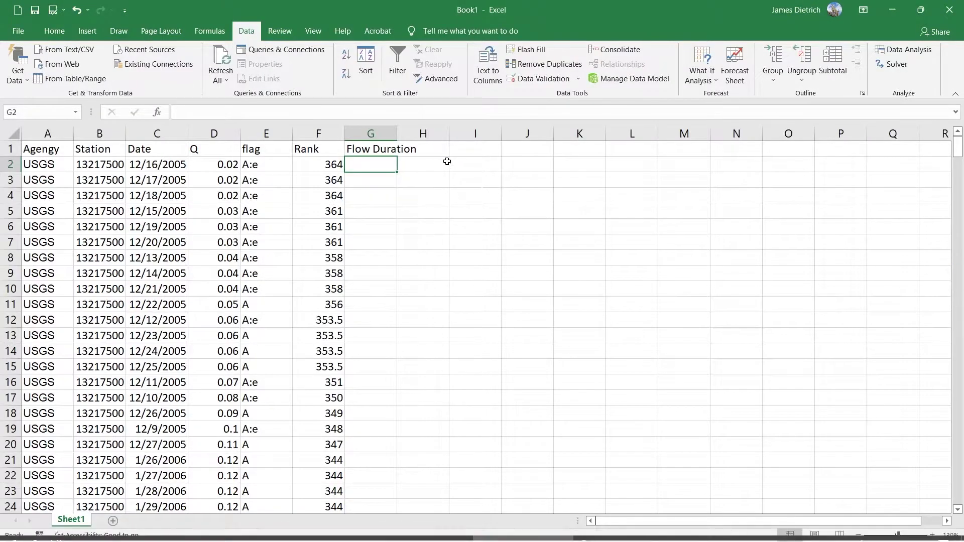
click(441, 162)
text(5.1.  P = 100*(M/(n+1)))
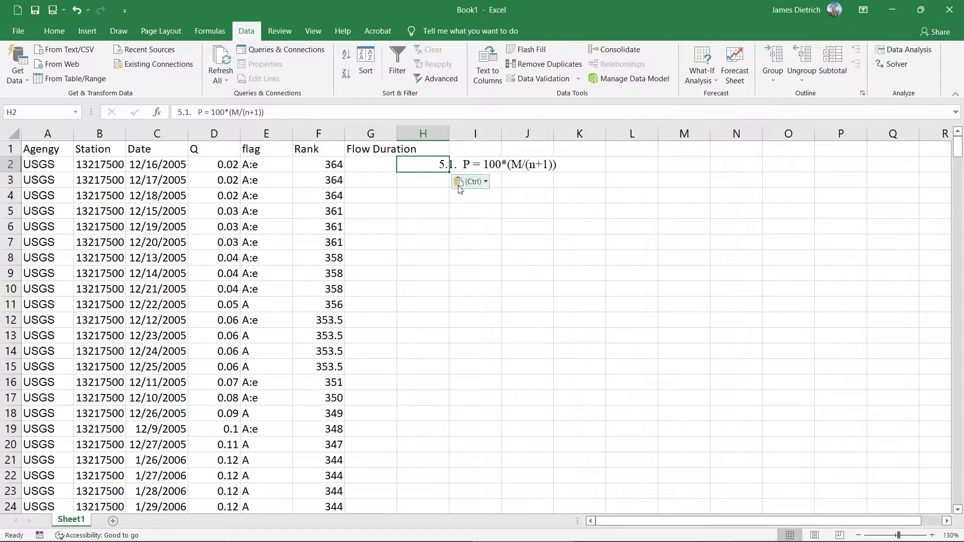
double_click(442, 164)
drag(440, 164, 463, 165)
key(Delete)
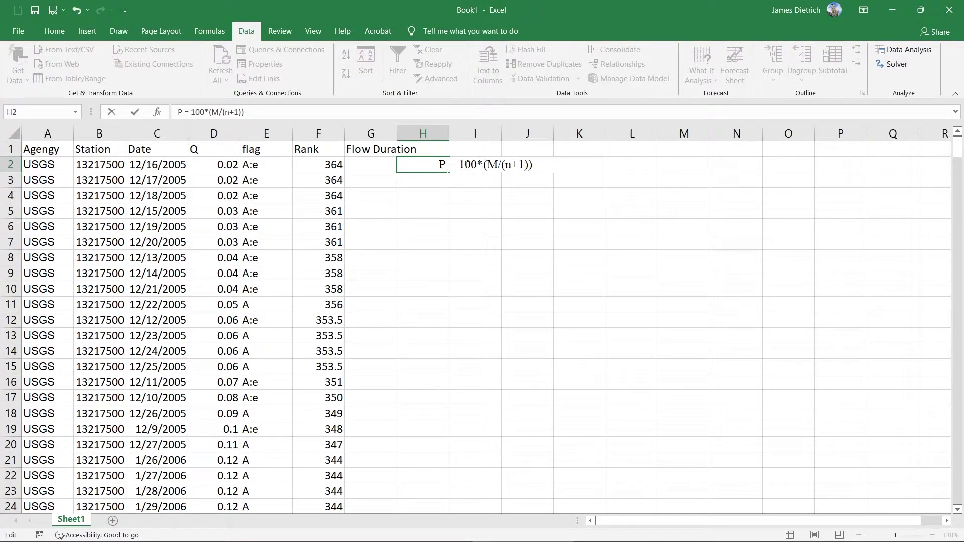
click(509, 219)
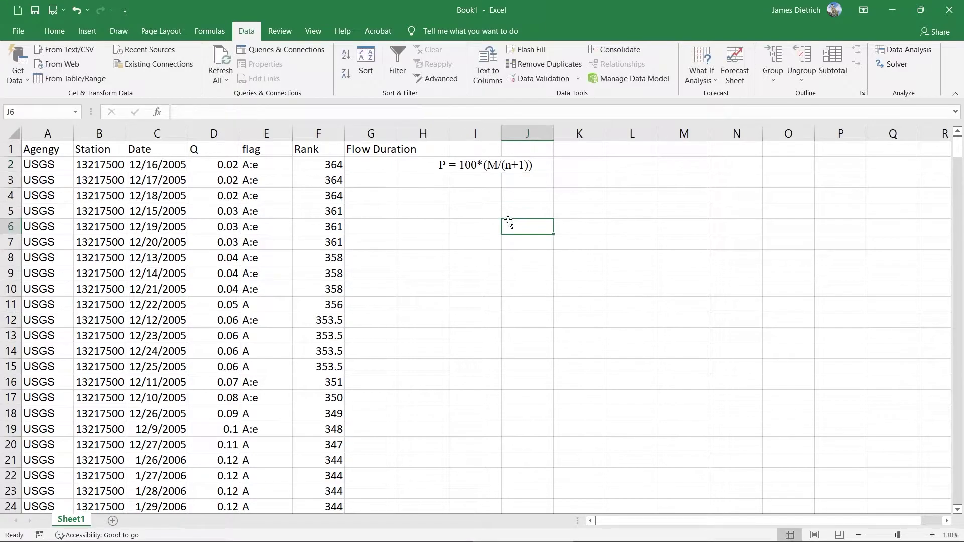
click(442, 166)
click(504, 162)
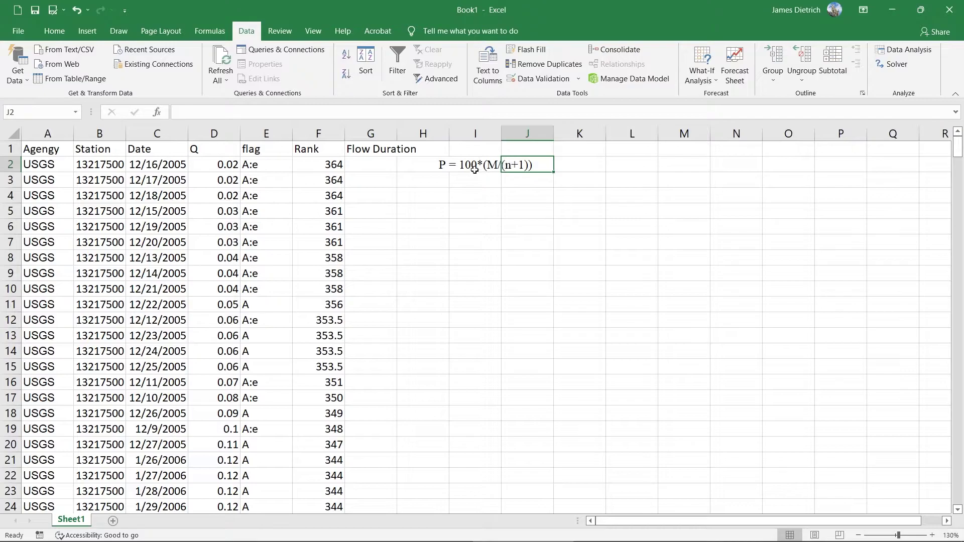
Add the notes 'M = Rank' and 'n = # of values' below the formula note
click(374, 162)
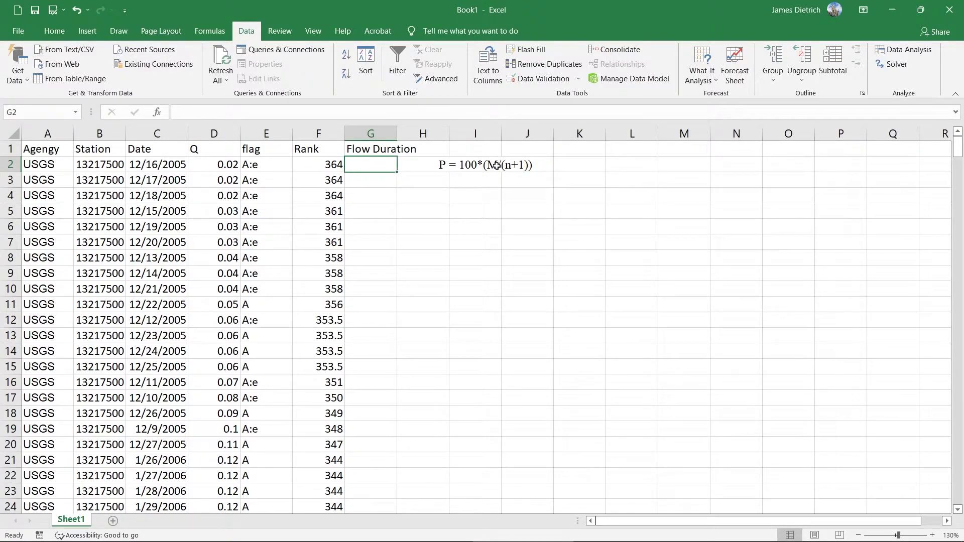
click(471, 175)
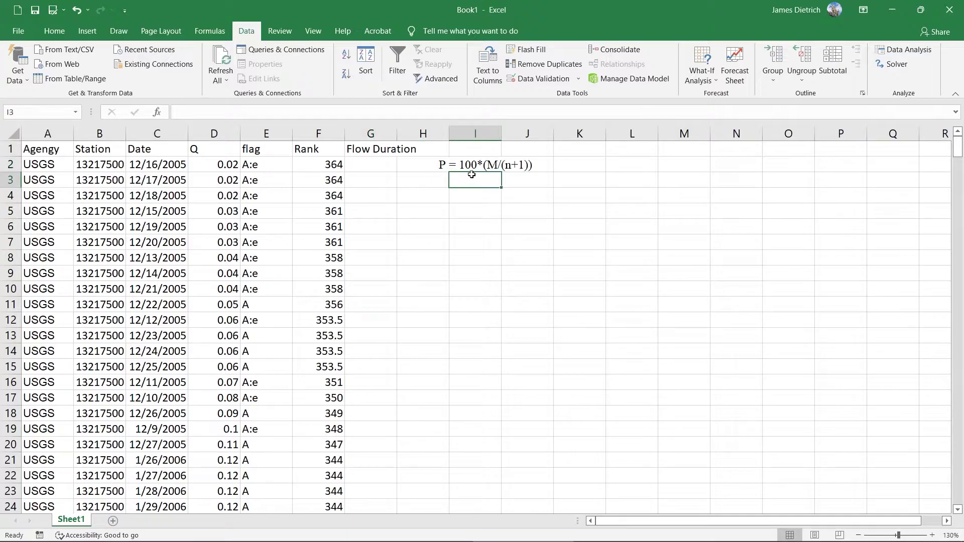
text(m)
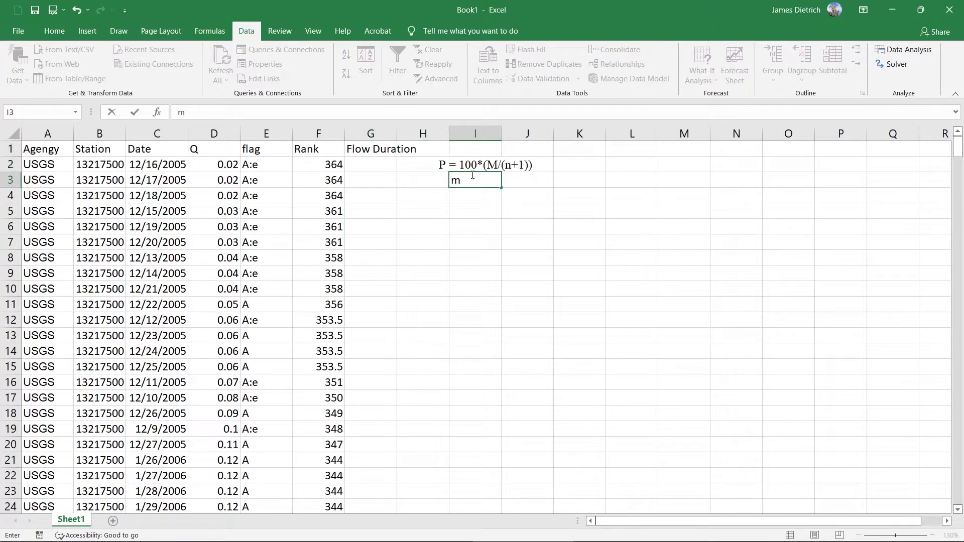
key(BackSpace)
text(M = Rank)
key(Return)
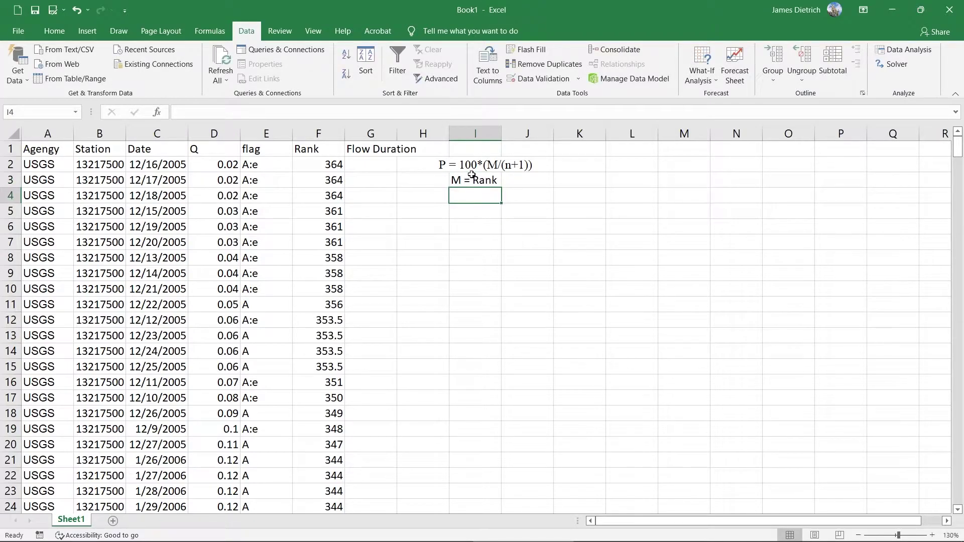
text(n = #)
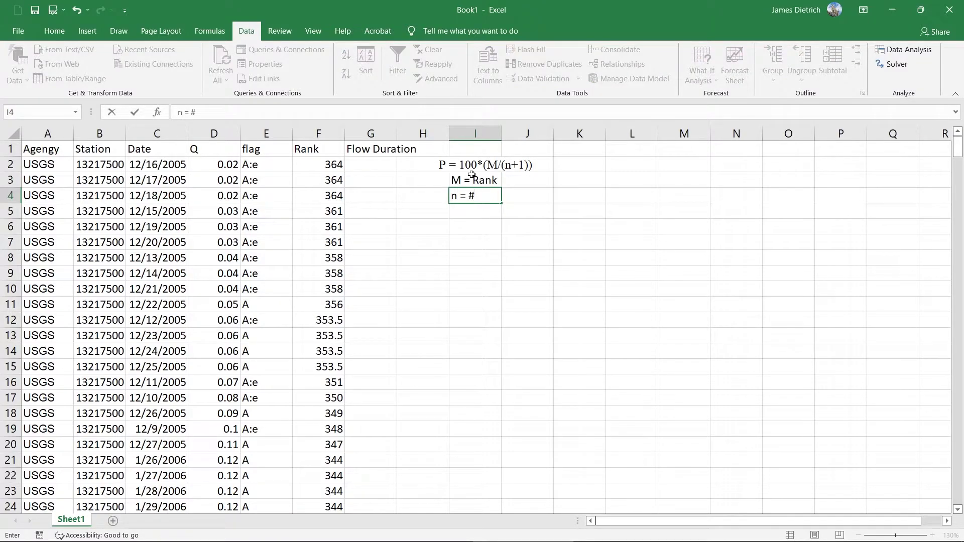
text(of value)
click(474, 195)
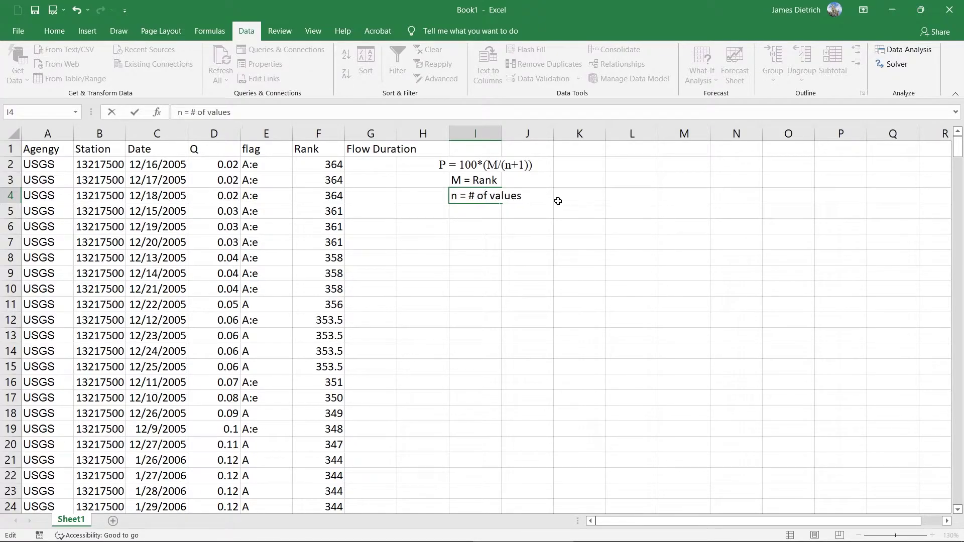
key(Return)
click(483, 226)
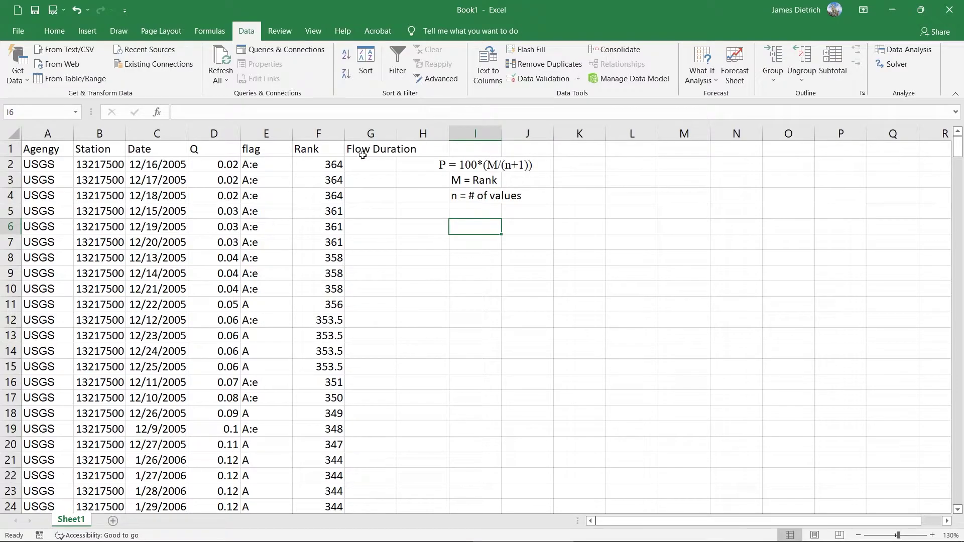
click(371, 167)
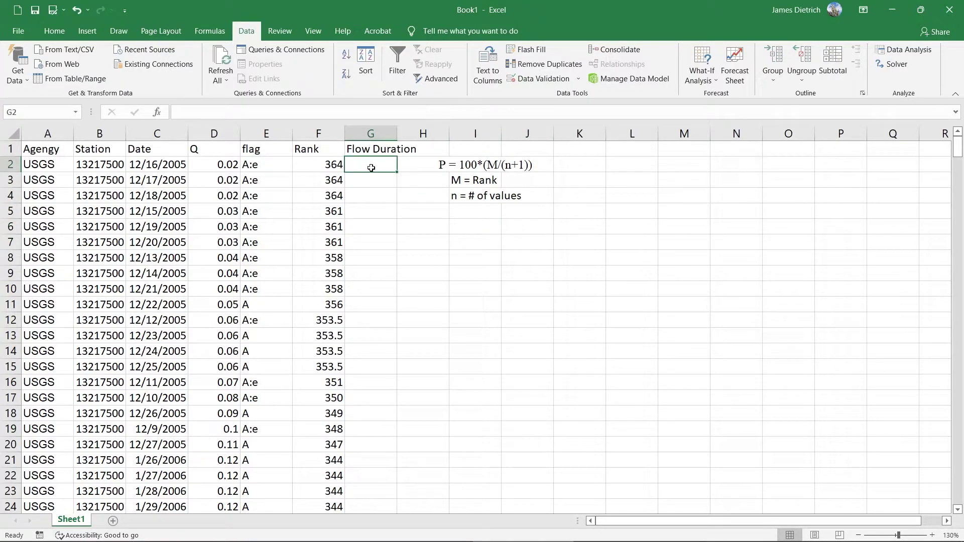
Enter =100*(F2/(365+1)) in G2, giving 99.45355
text(=)
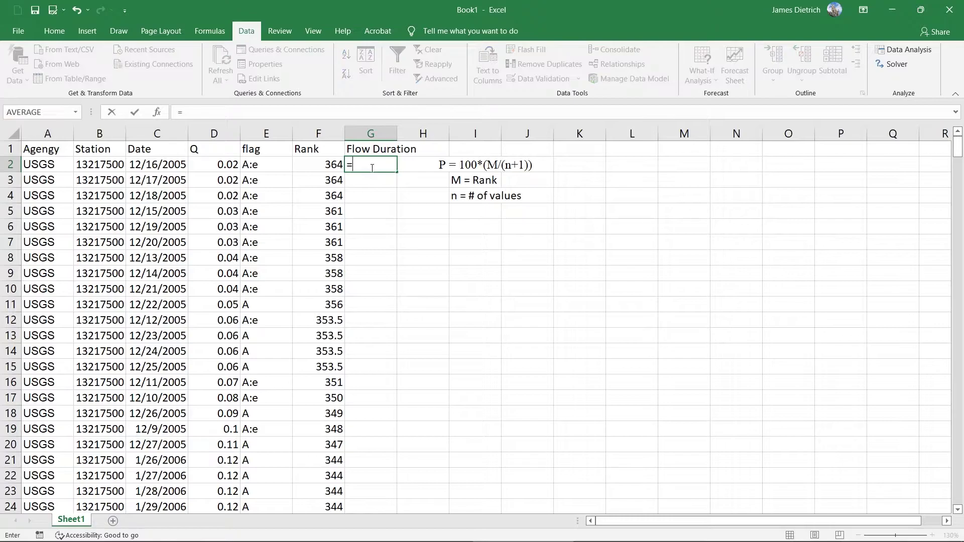
text(100 * ()
click(326, 164)
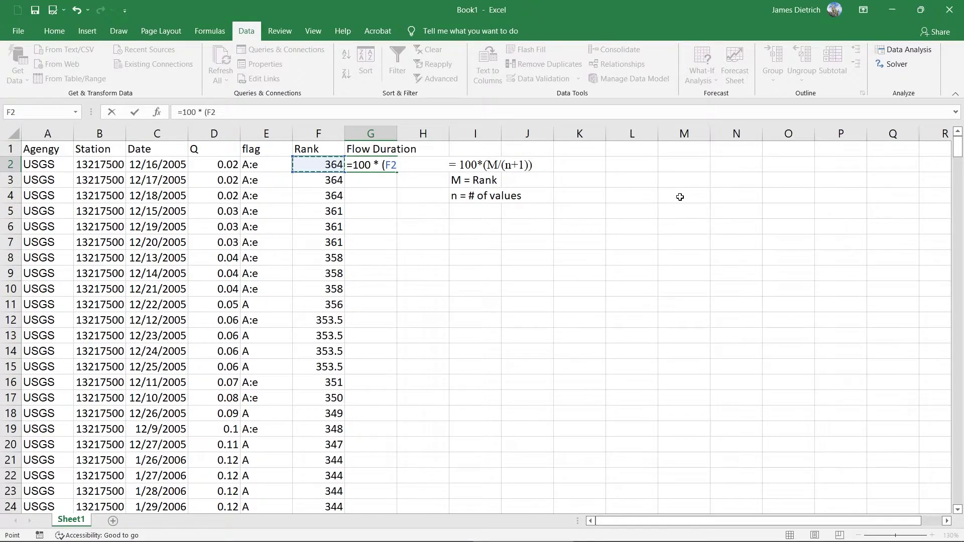
text(/()
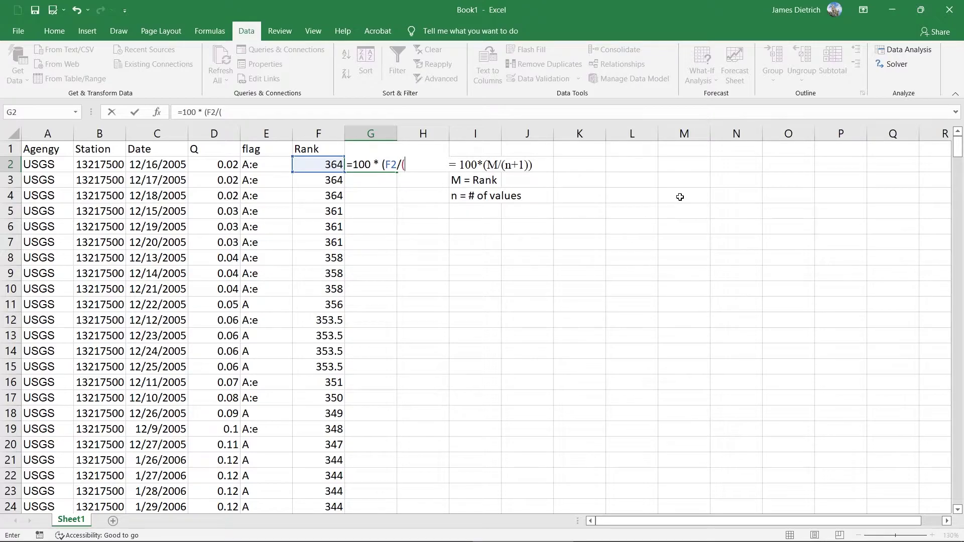
text(365+1)
key(Return)
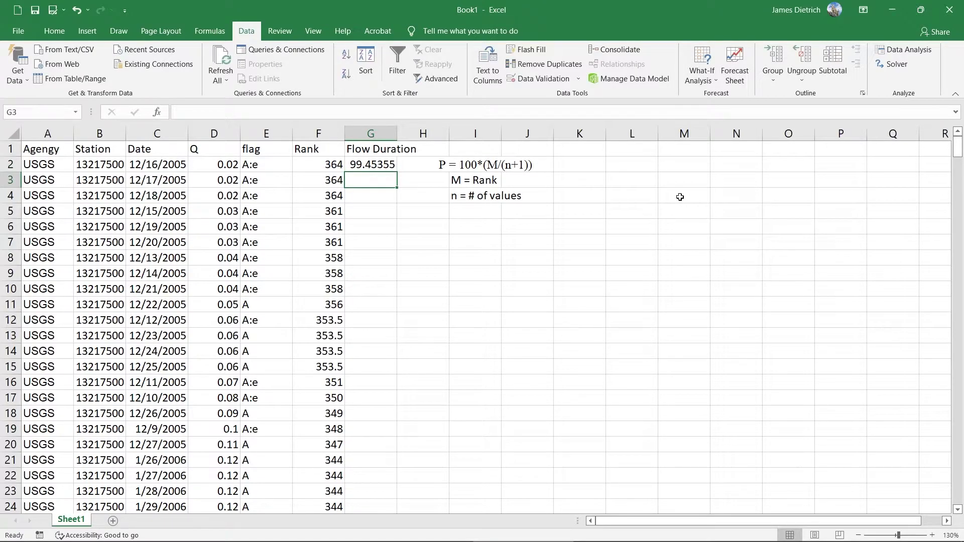
Fill G2's exceedance formula down to G366, ending at 0.273224
click(388, 164)
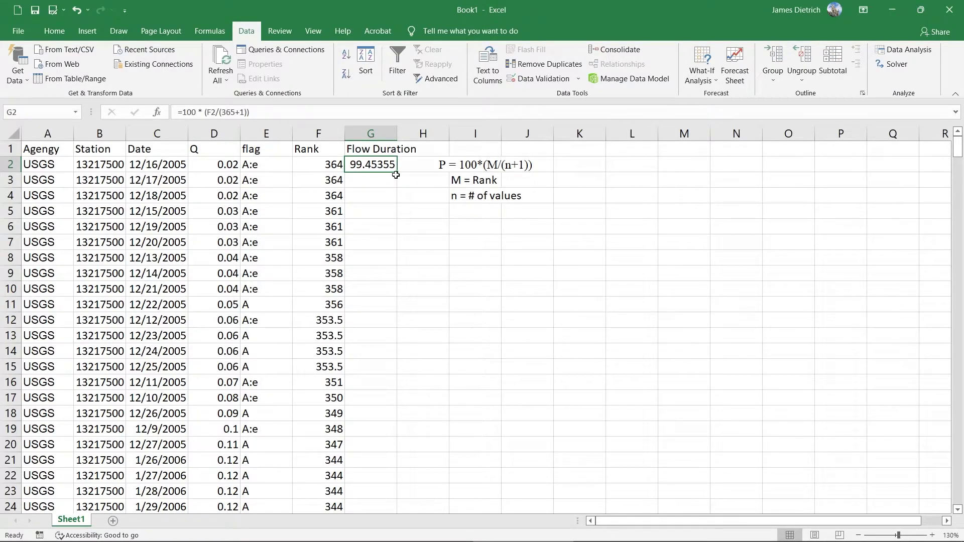
drag(400, 169, 418, 541)
mouse_move(405, 478)
mouse_down()
mouse_move(407, 514)
mouse_move(400, 458)
mouse_move(400, 468)
mouse_up()
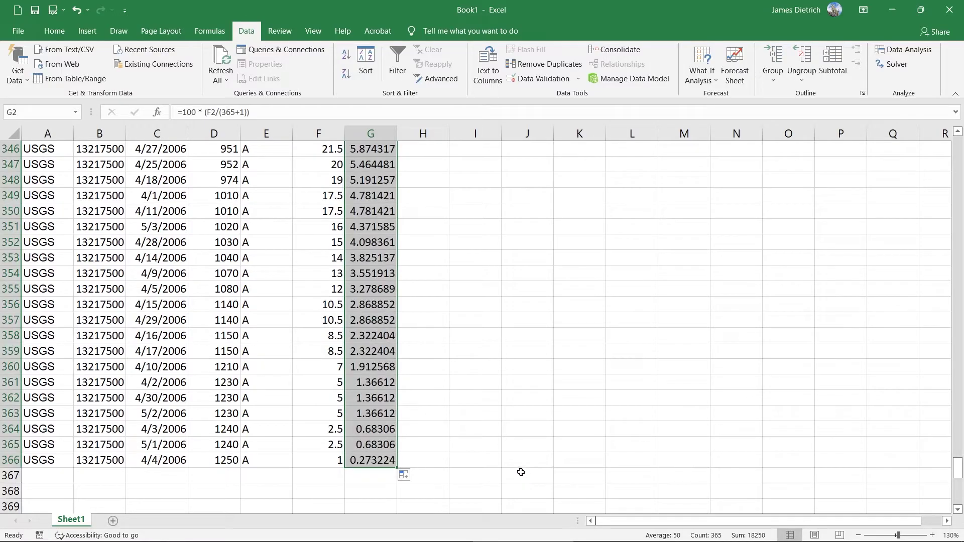
click(369, 460)
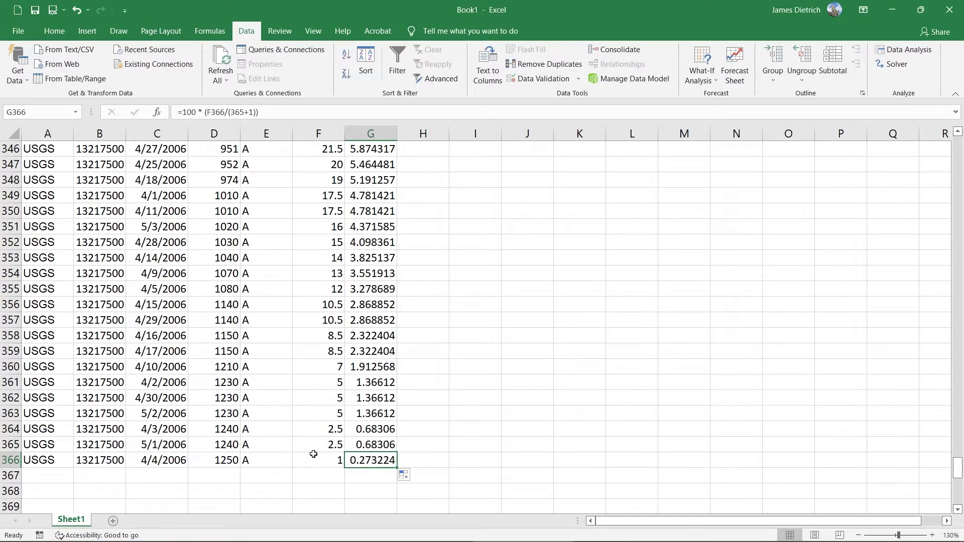
scroll(333, 327, up, 2)
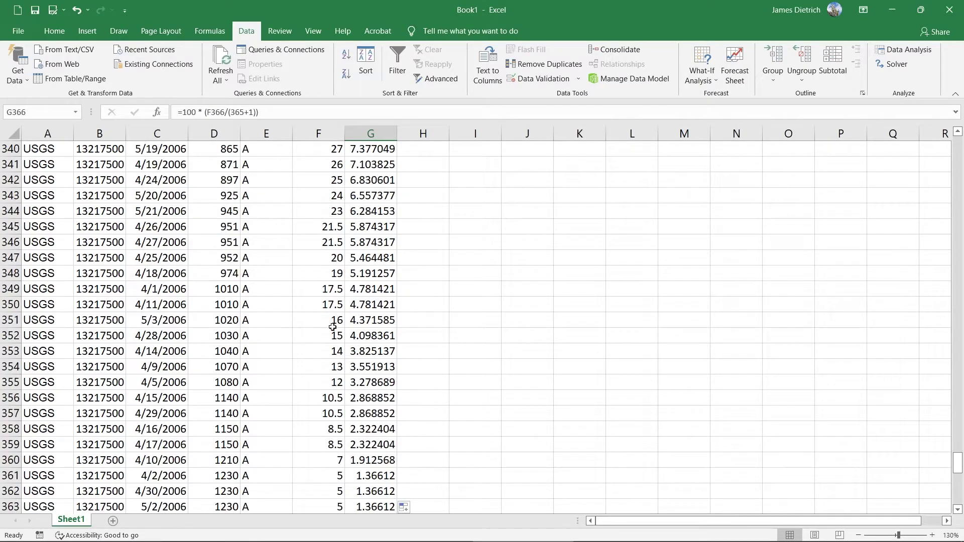
scroll(333, 328, down, 4)
scroll(334, 329, up, 20)
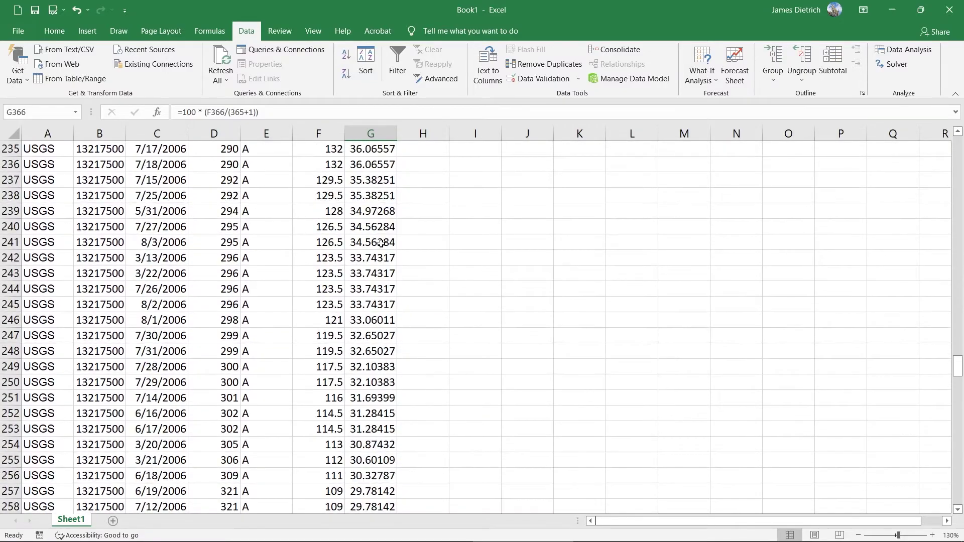
scroll(382, 243, up, 7)
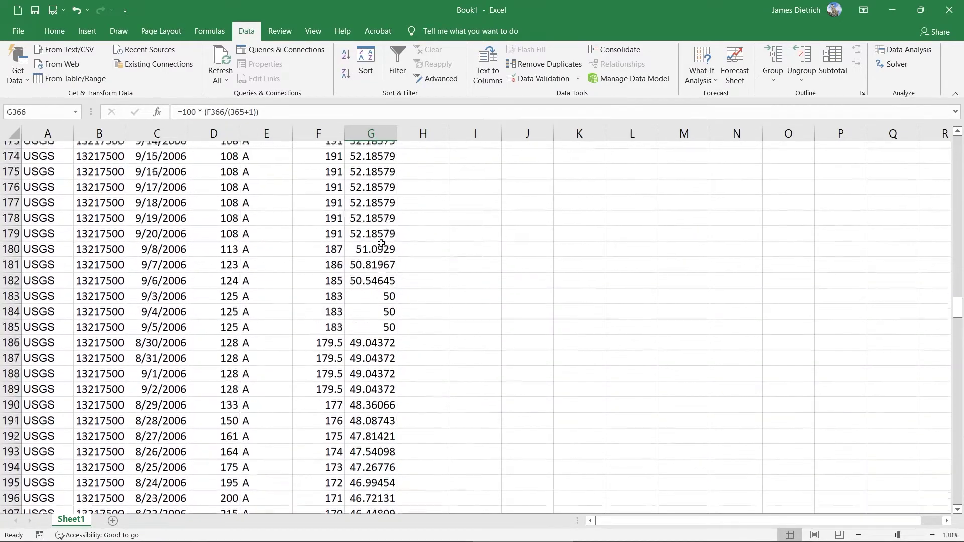
drag(377, 372, 370, 394)
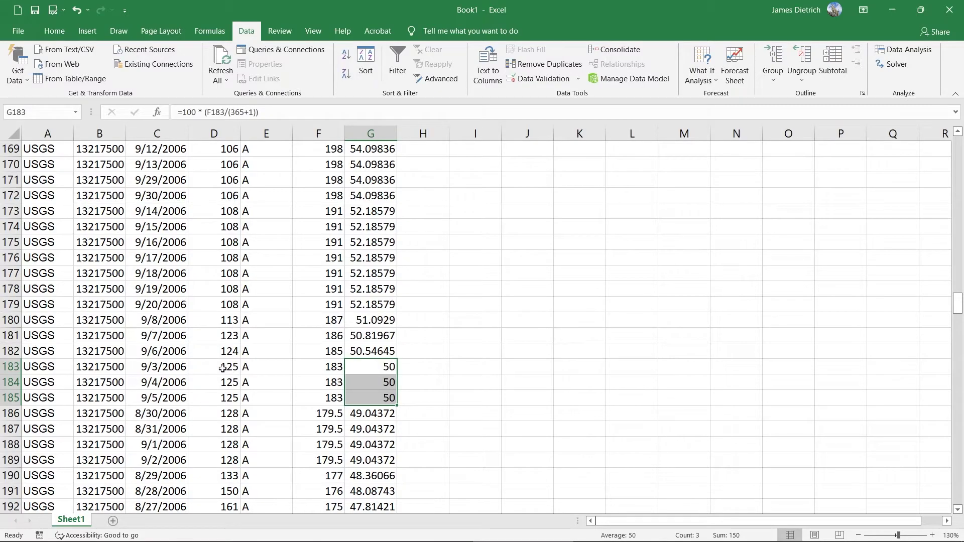
drag(223, 370, 370, 397)
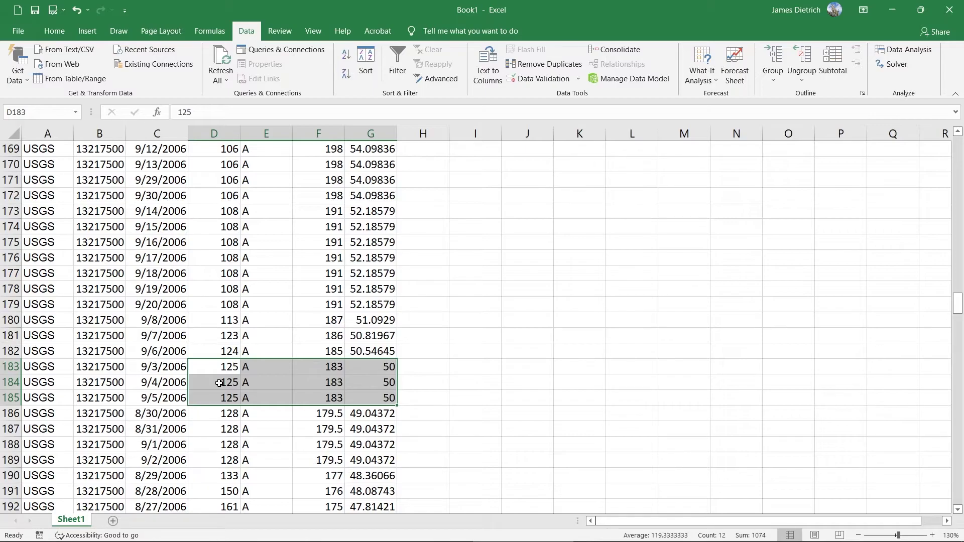
scroll(402, 404, up, 20)
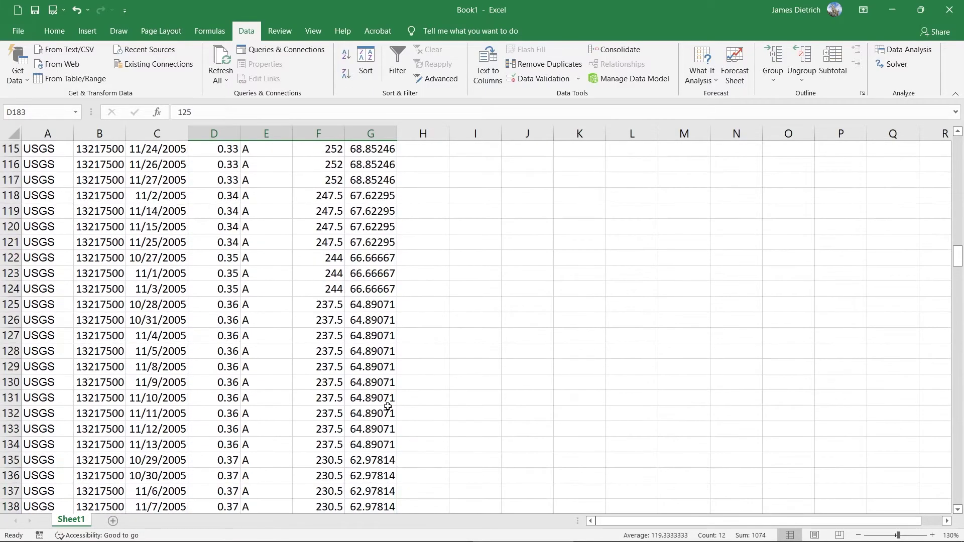
scroll(386, 405, up, 6)
scroll(385, 406, down, 17)
scroll(385, 405, down, 19)
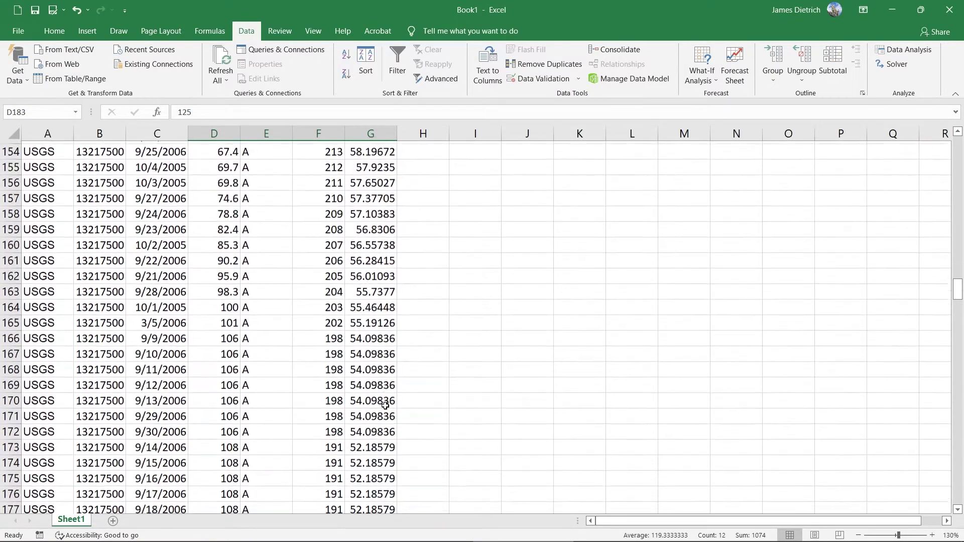
scroll(376, 399, down, 1)
drag(371, 151, 362, 508)
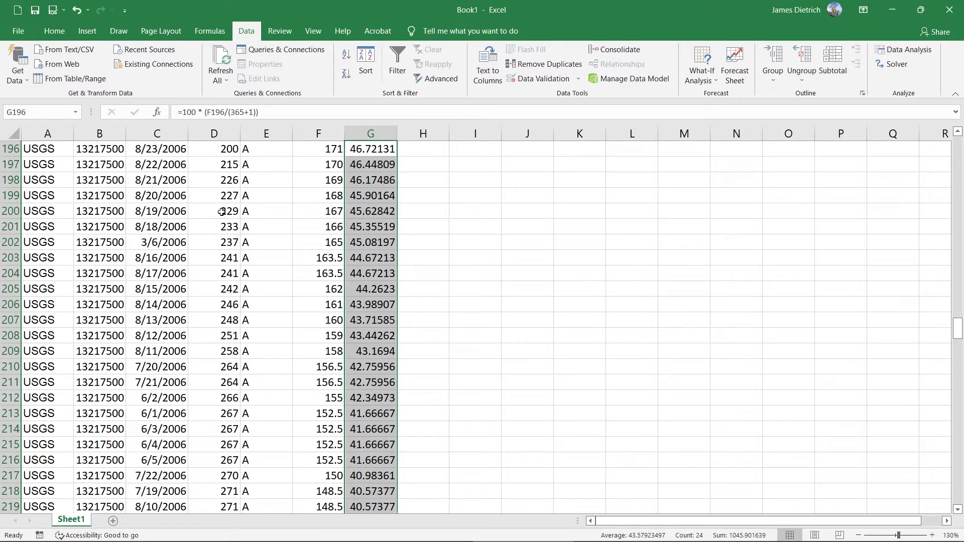
click(454, 246)
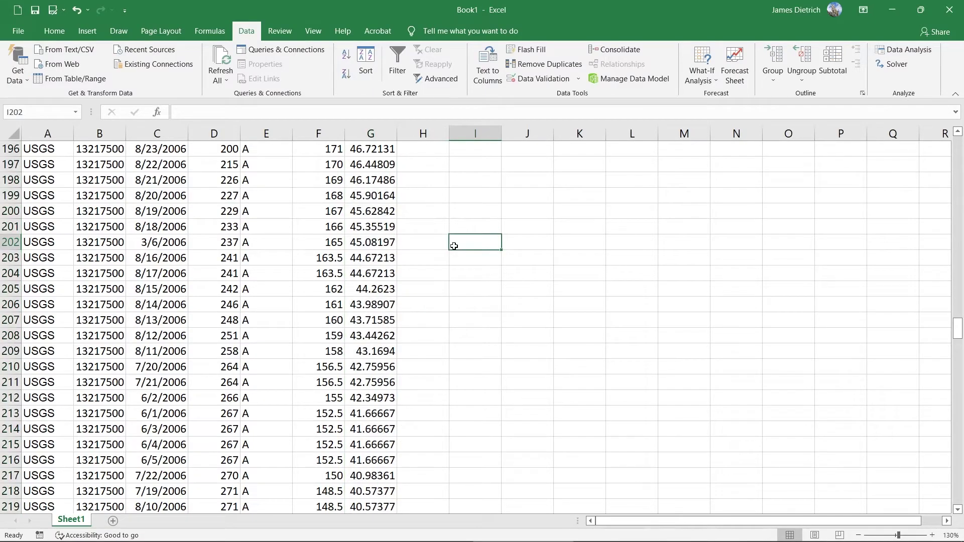
scroll(454, 246, up, 20)
drag(957, 256, 952, 123)
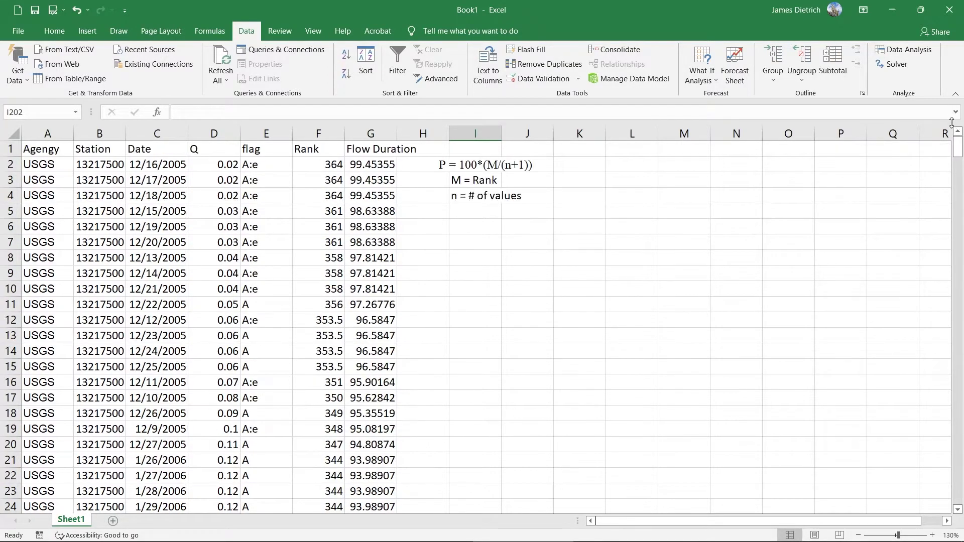
Insert an empty markers-only scatter chart and move it beside the data
click(85, 34)
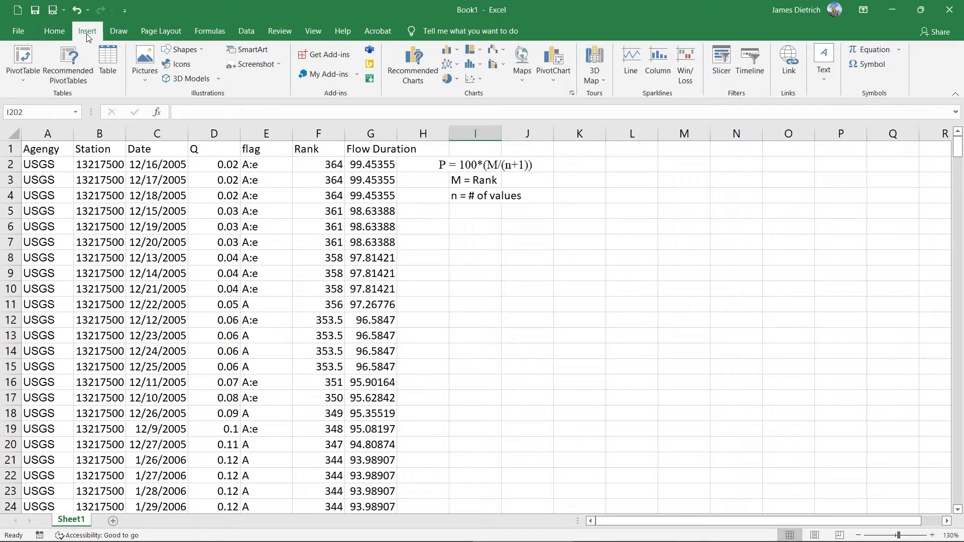
click(476, 82)
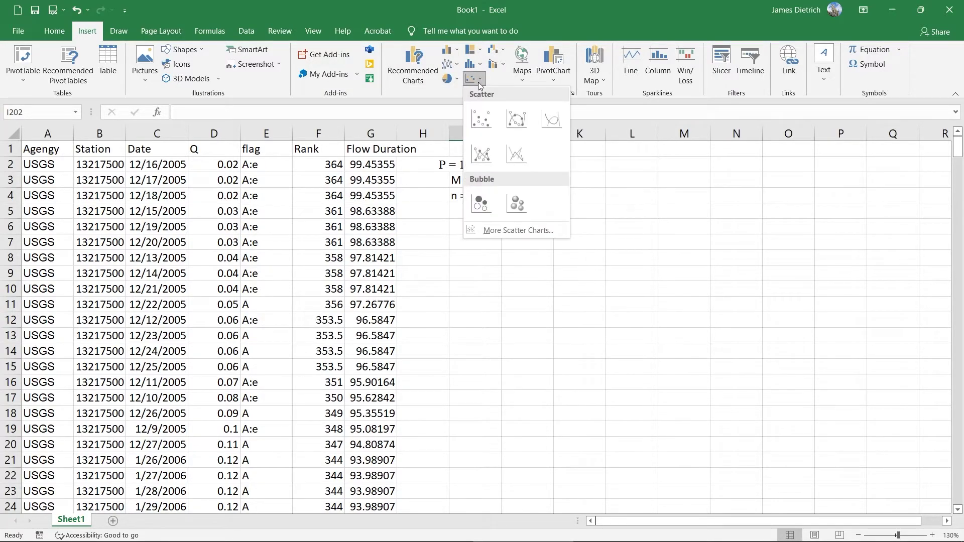
click(486, 122)
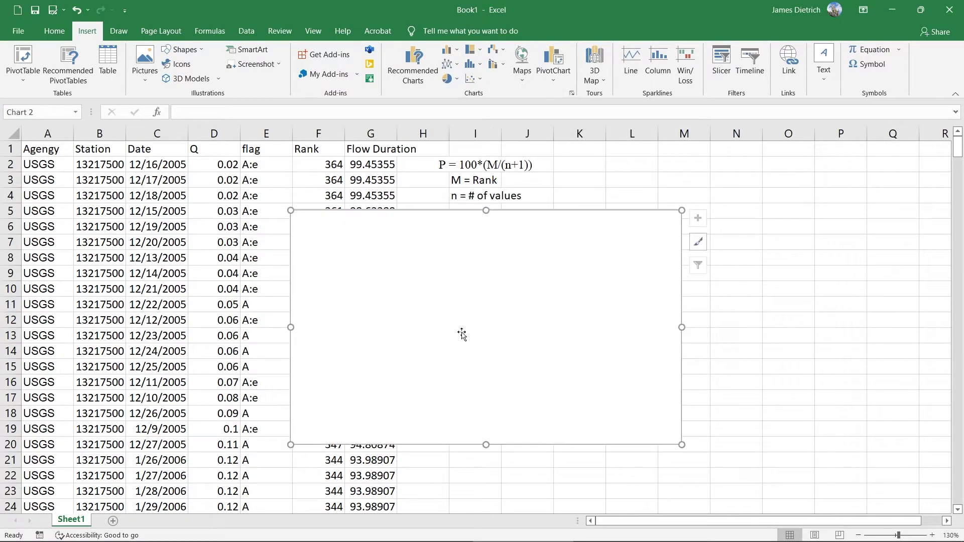
drag(484, 339, 632, 344)
Open the chart's Select Data source and start adding a new series
right_click(632, 343)
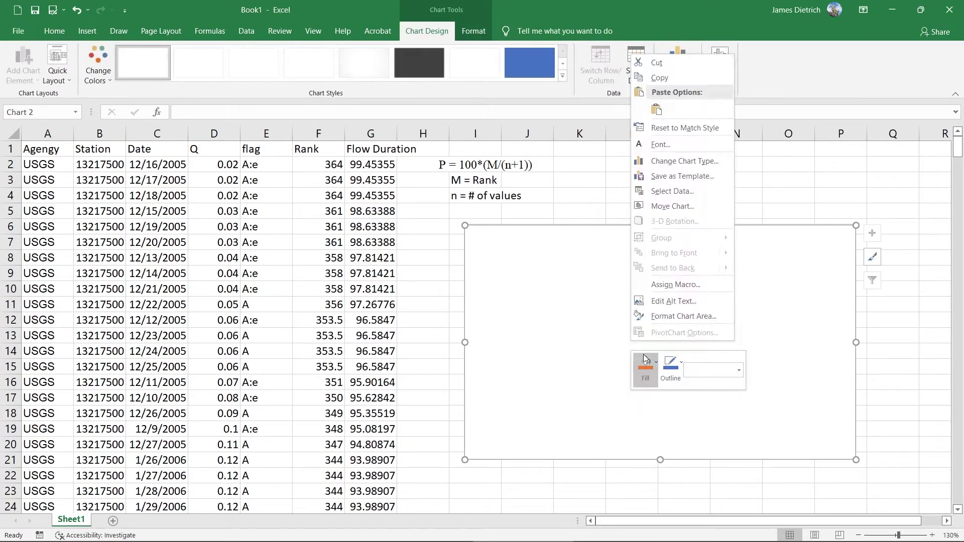
click(671, 192)
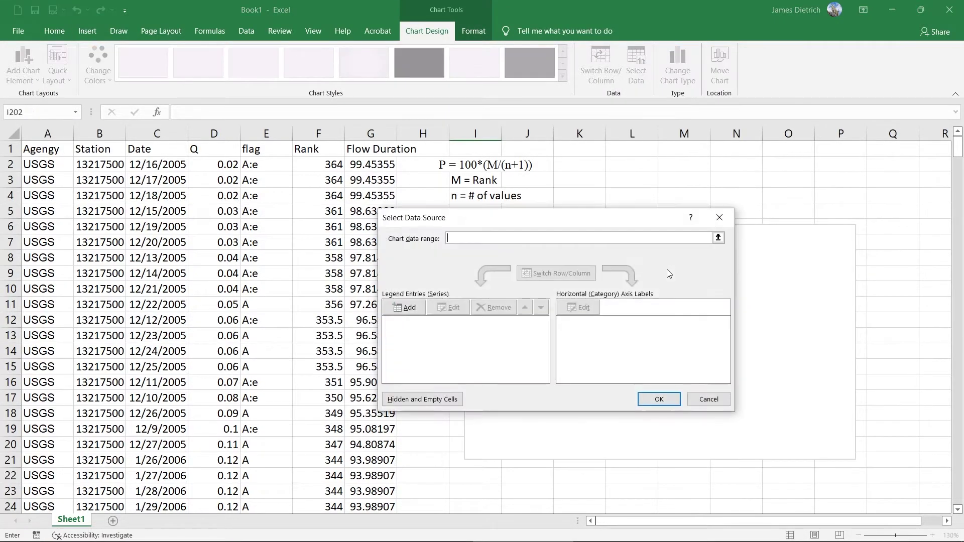
click(405, 308)
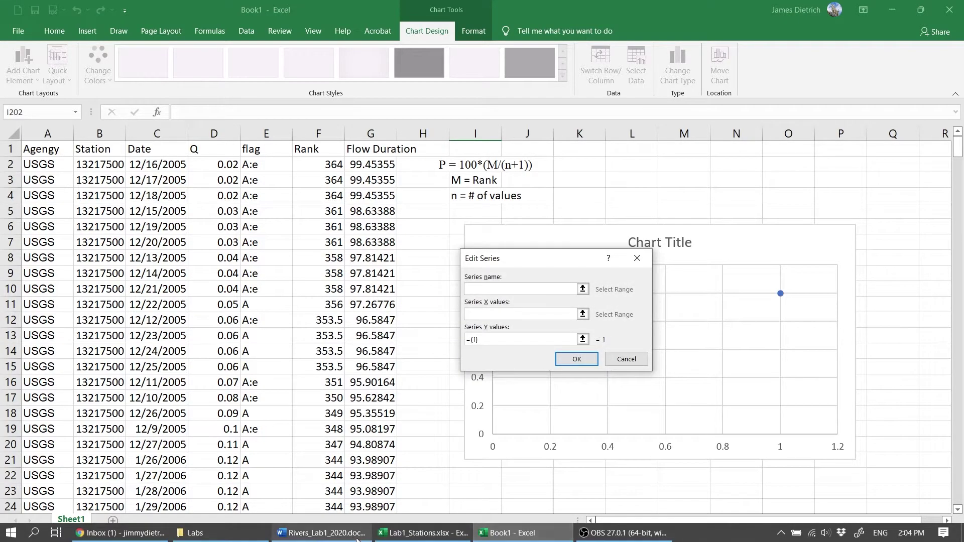
Bring up the Rivers_Lab1_2020.docx handout at step 7.4, the scatter chart instructions
click(332, 533)
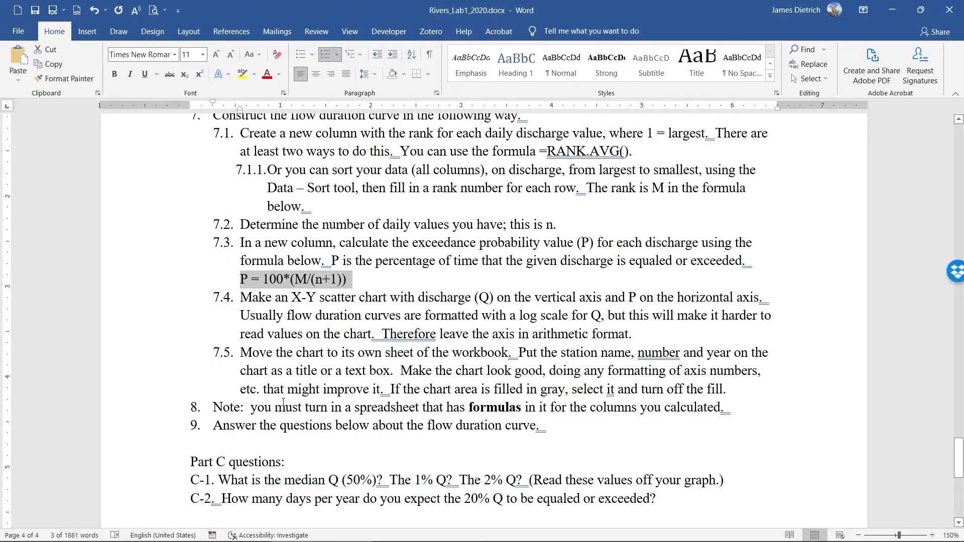
scroll(283, 402, down, 3)
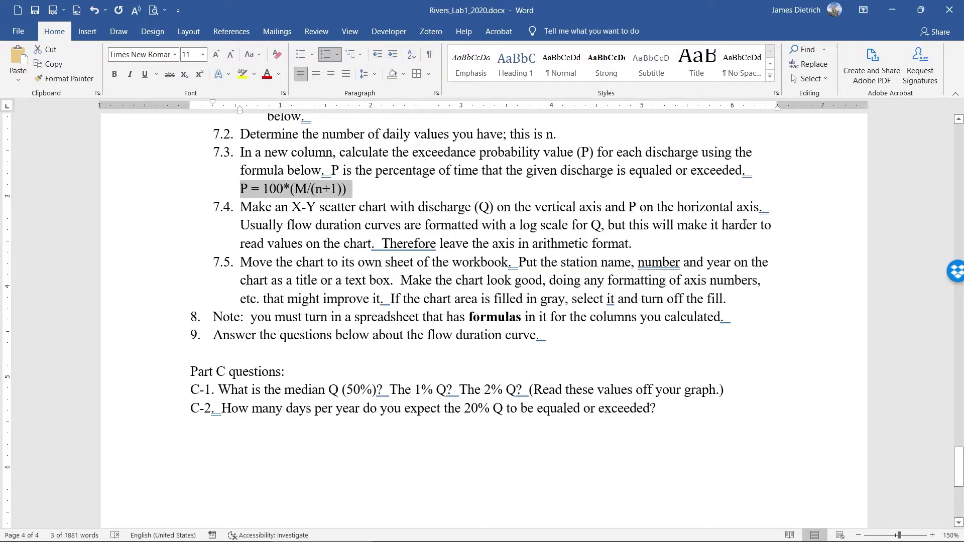
Define the series with X values G2:G366, Y values D2:D366, named Flow Duration
mouse_move(610, 534)
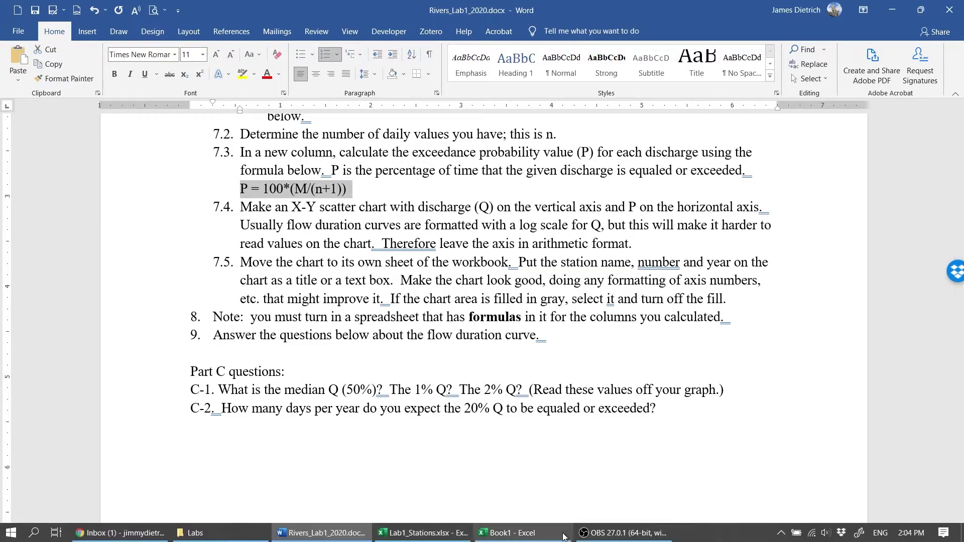
click(517, 533)
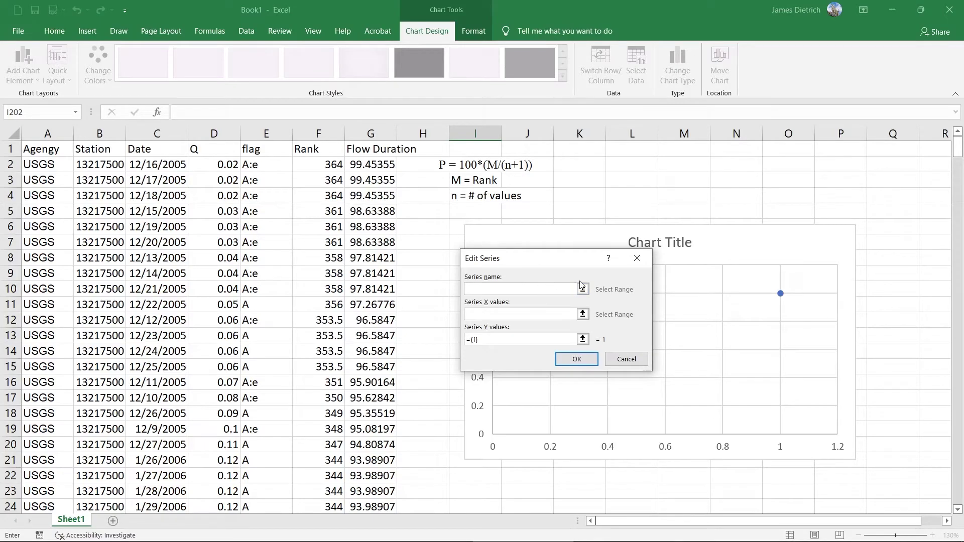
click(582, 315)
drag(369, 165, 391, 478)
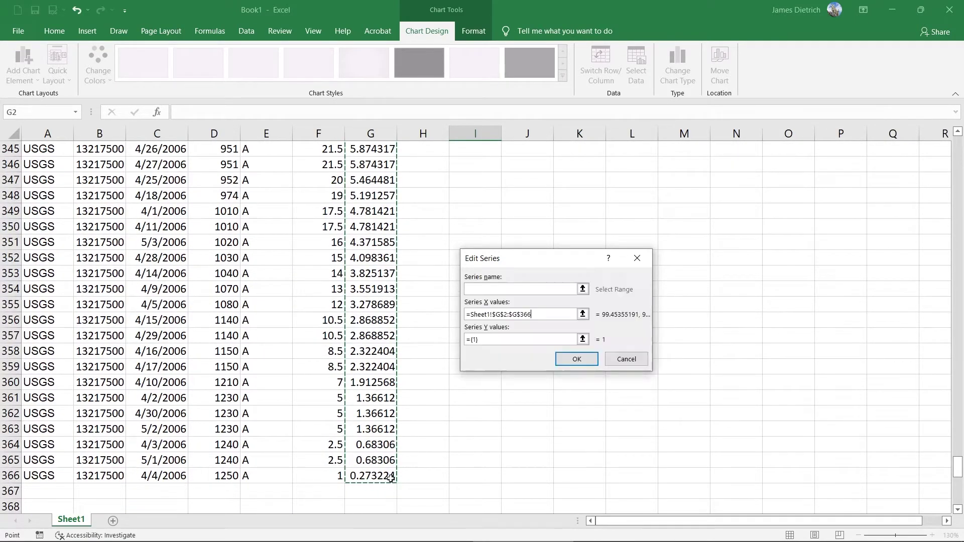
click(582, 340)
drag(196, 477, 225, 164)
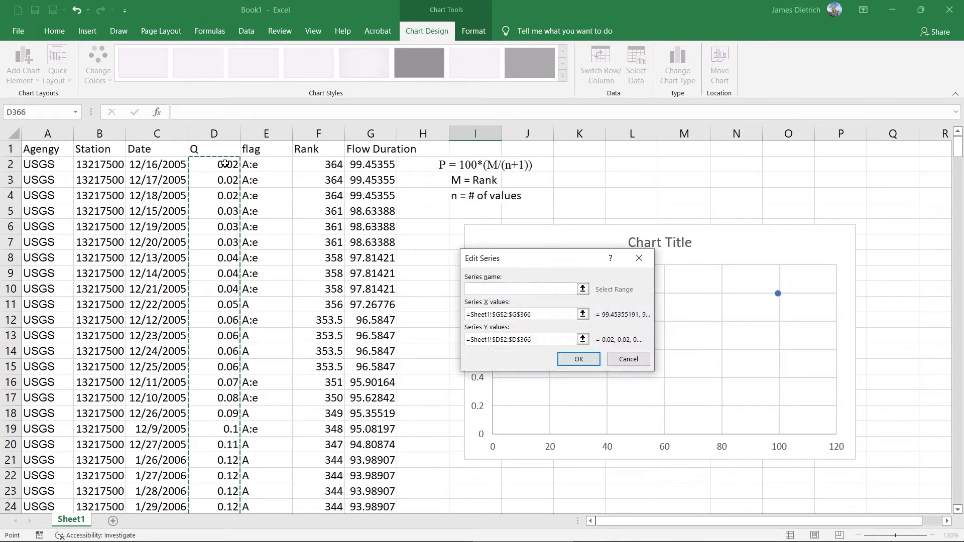
click(541, 291)
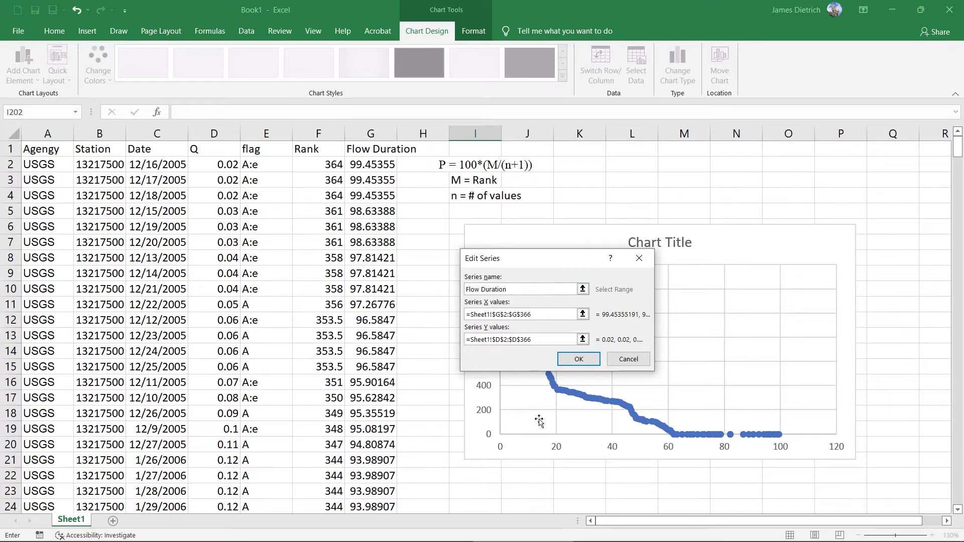
click(578, 359)
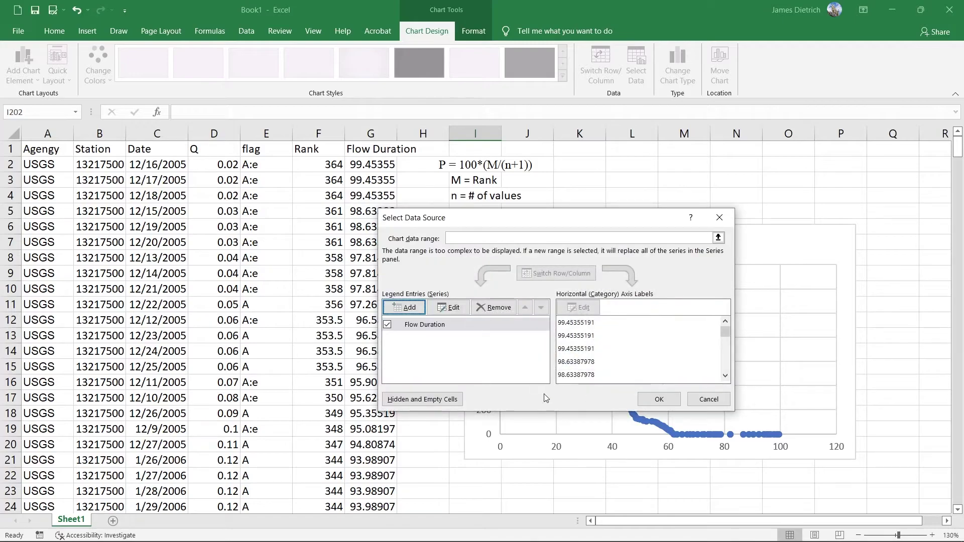
Confirm the chart data, then enlarge the chart and place it beside the data columns
click(653, 400)
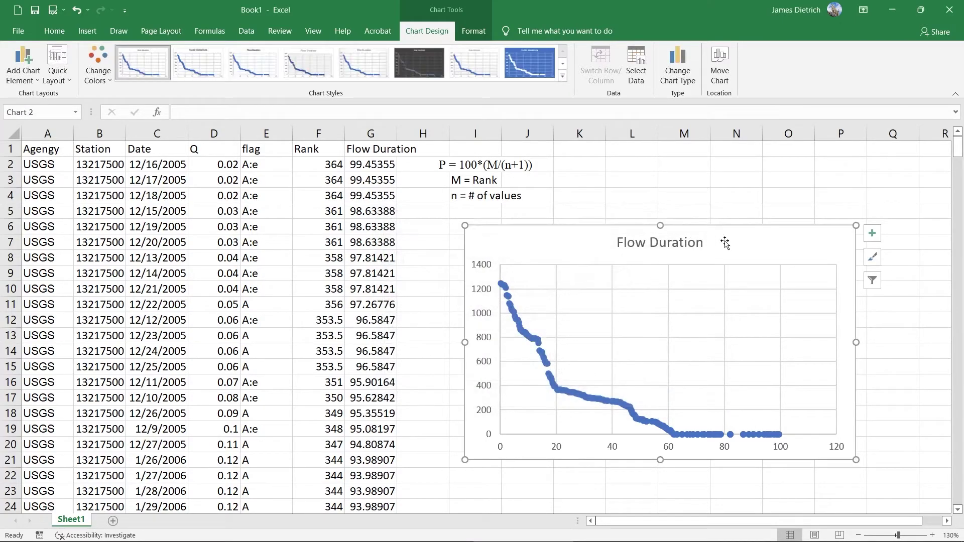
drag(727, 244, 682, 230)
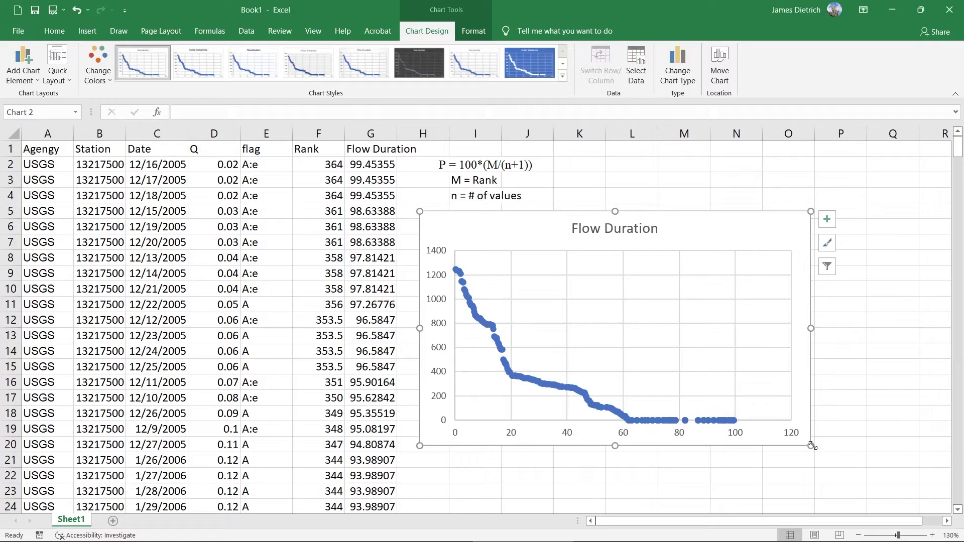
drag(811, 446, 898, 482)
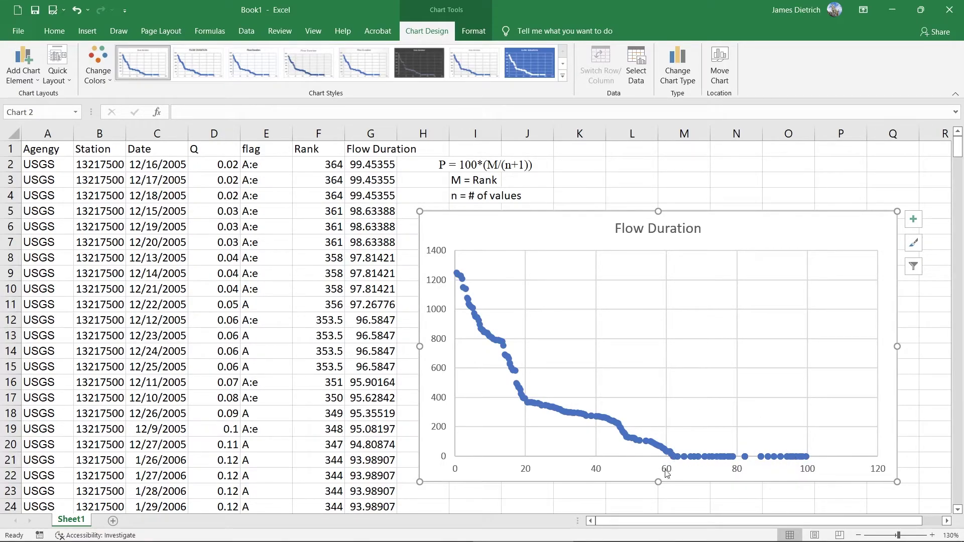
mouse_move(551, 226)
mouse_down()
mouse_move(563, 224)
mouse_move(560, 232)
mouse_up()
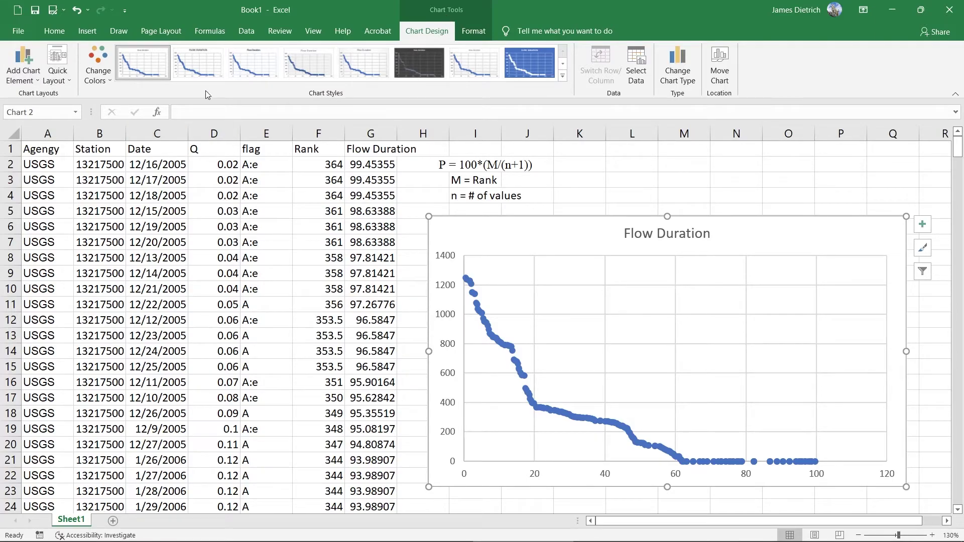
Add primary horizontal and primary vertical axis titles to the chart
click(24, 65)
mouse_move(31, 115)
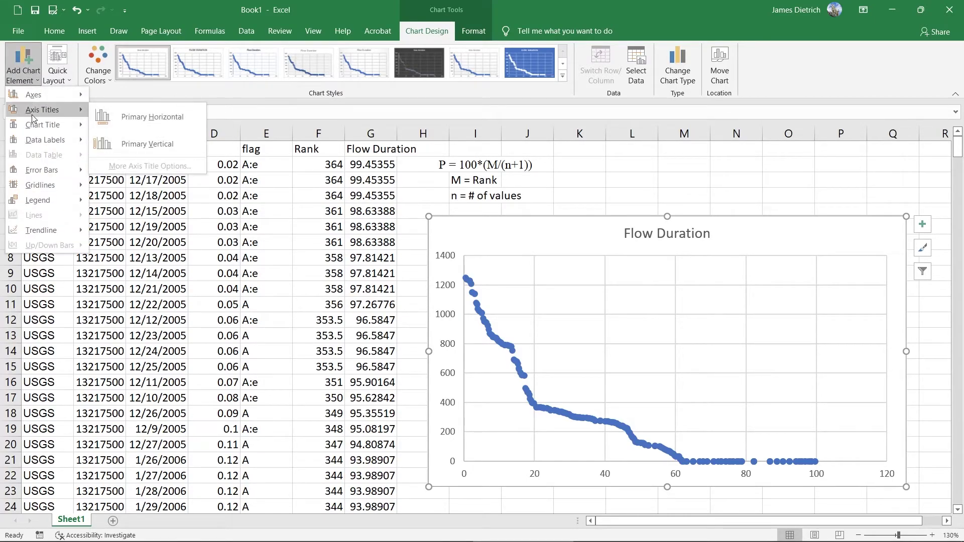
click(163, 121)
click(25, 67)
mouse_move(43, 107)
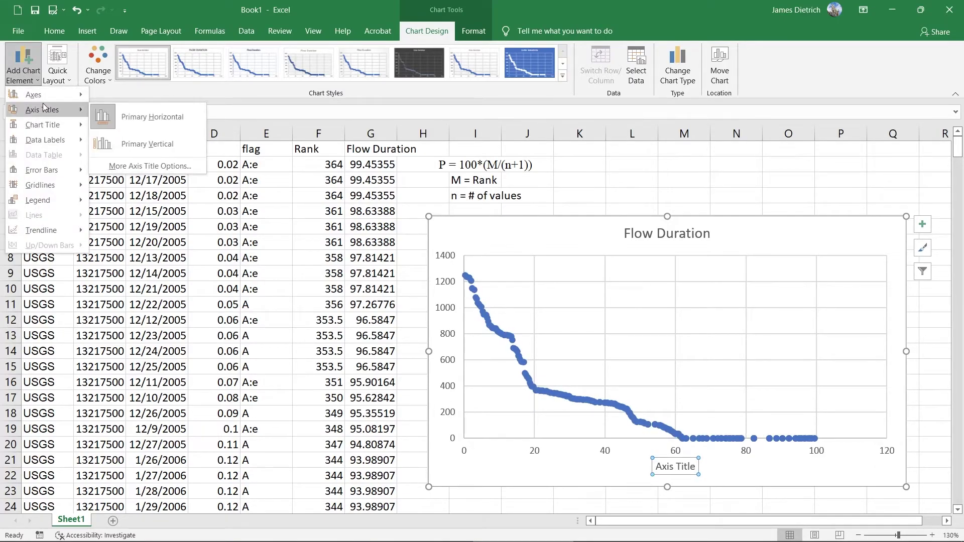
click(146, 144)
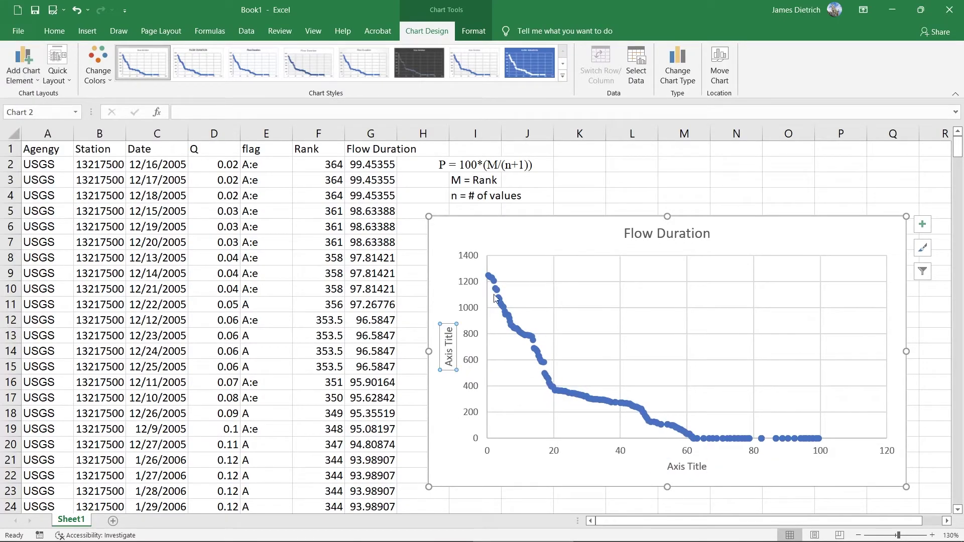
Label the horizontal axis 'P (%)' and the vertical axis 'Q (cfs)'
click(681, 469)
triple_click(696, 467)
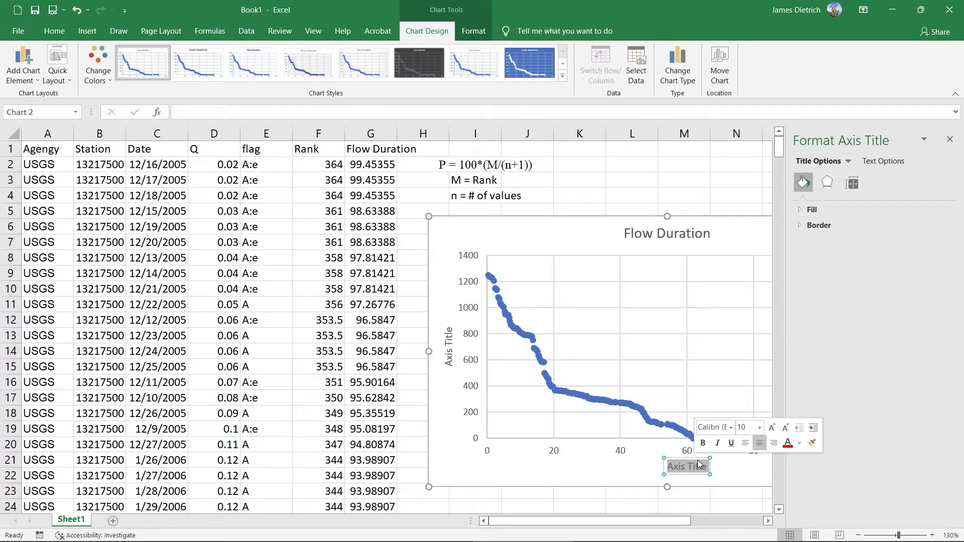
text(P)
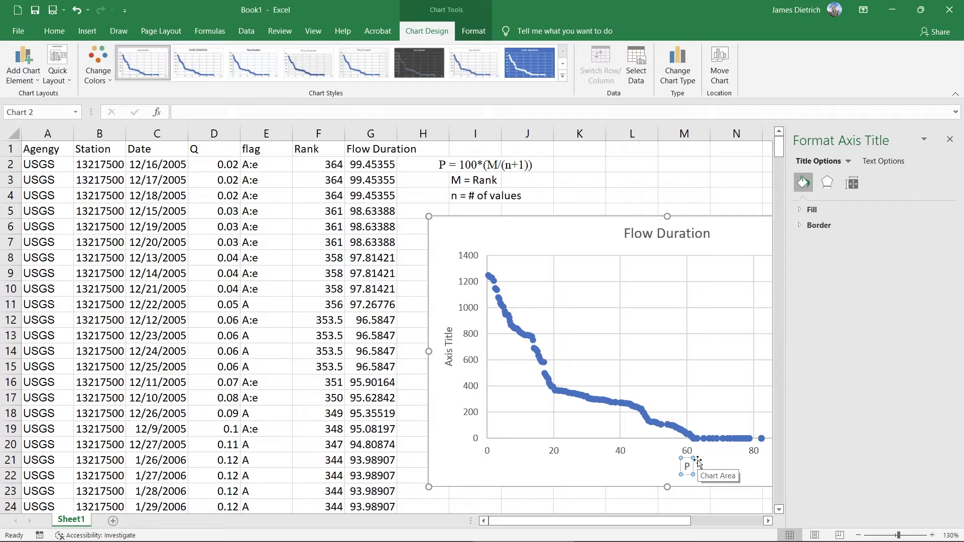
click(448, 344)
triple_click(450, 349)
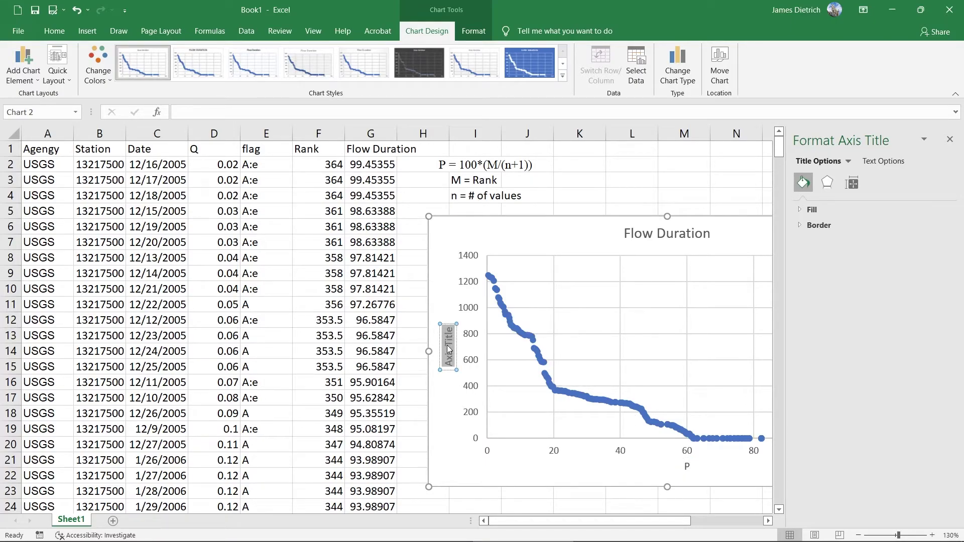
text(Q)
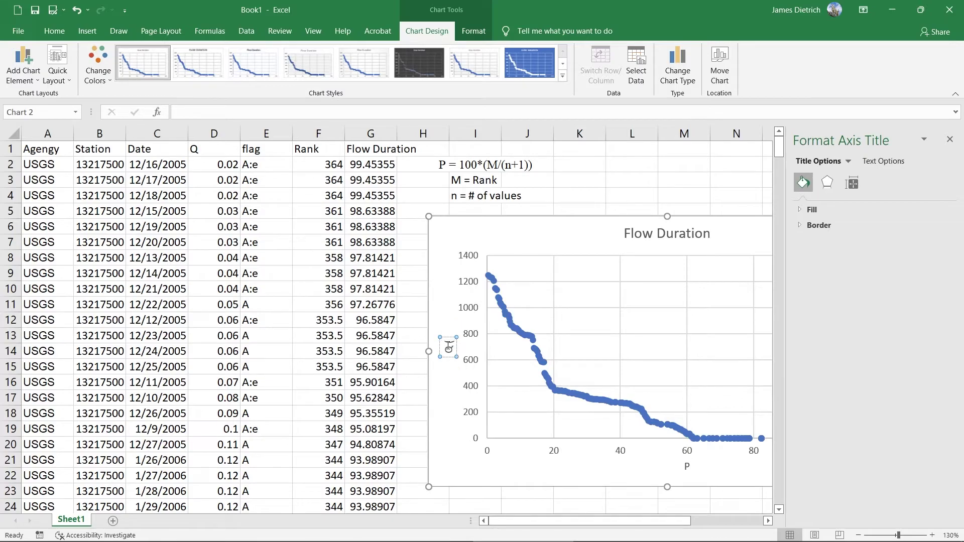
text( (cfs))
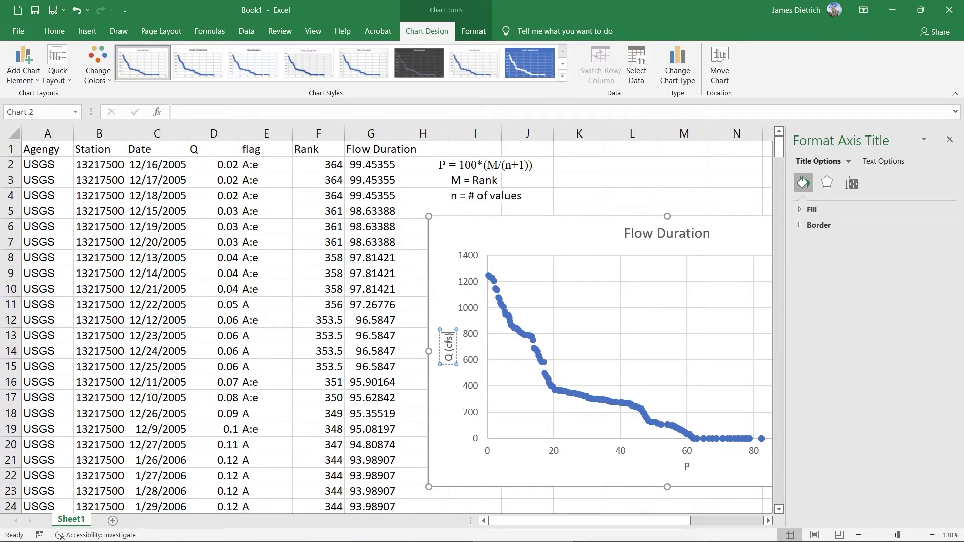
click(687, 466)
text((%))
click(741, 223)
drag(643, 519, 705, 525)
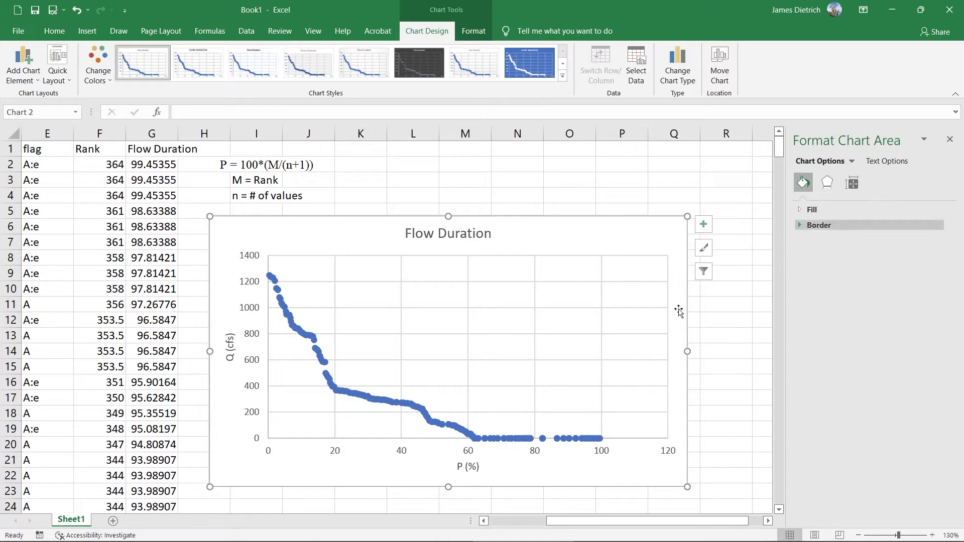
Set the P (%) axis maximum bound to 100, giving major units of 10
click(533, 455)
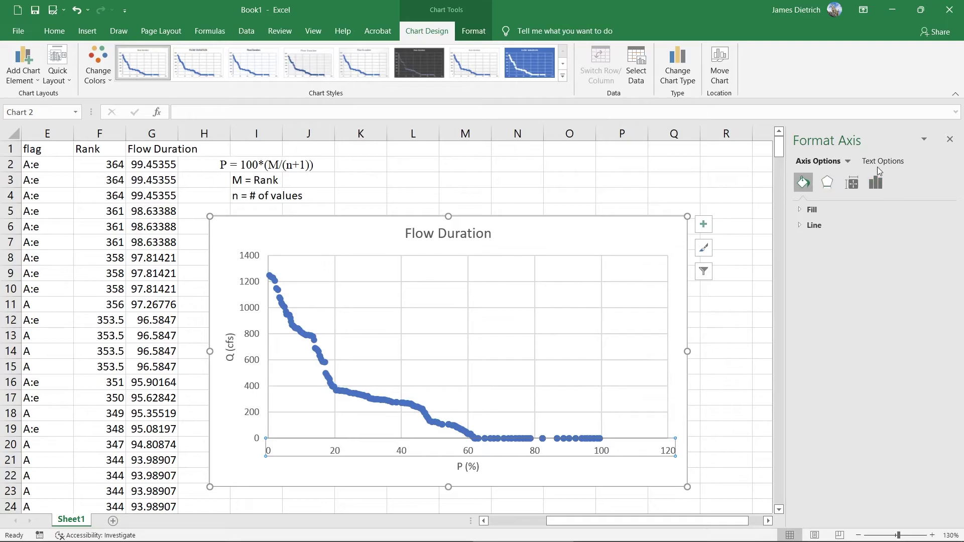
click(877, 183)
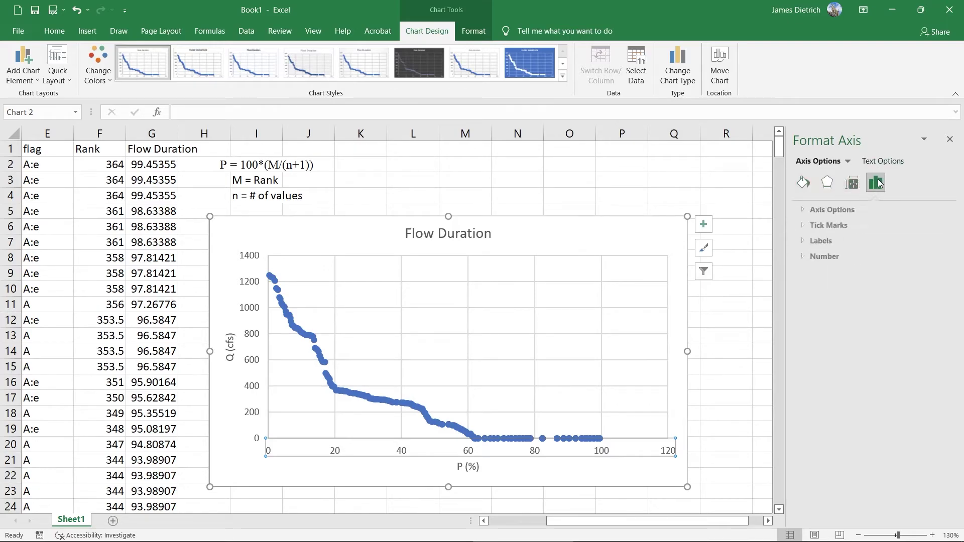
click(830, 211)
drag(904, 257, 851, 253)
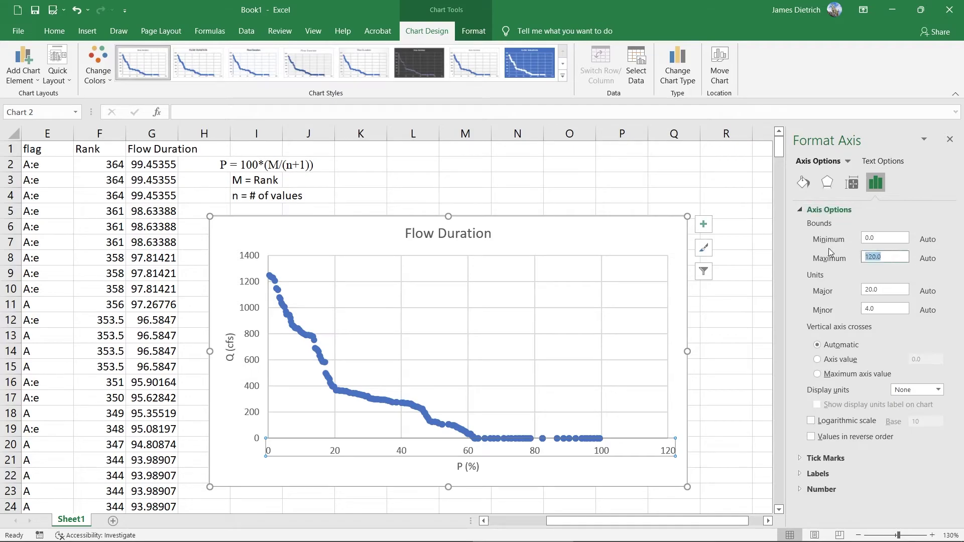
text(1000)
click(885, 288)
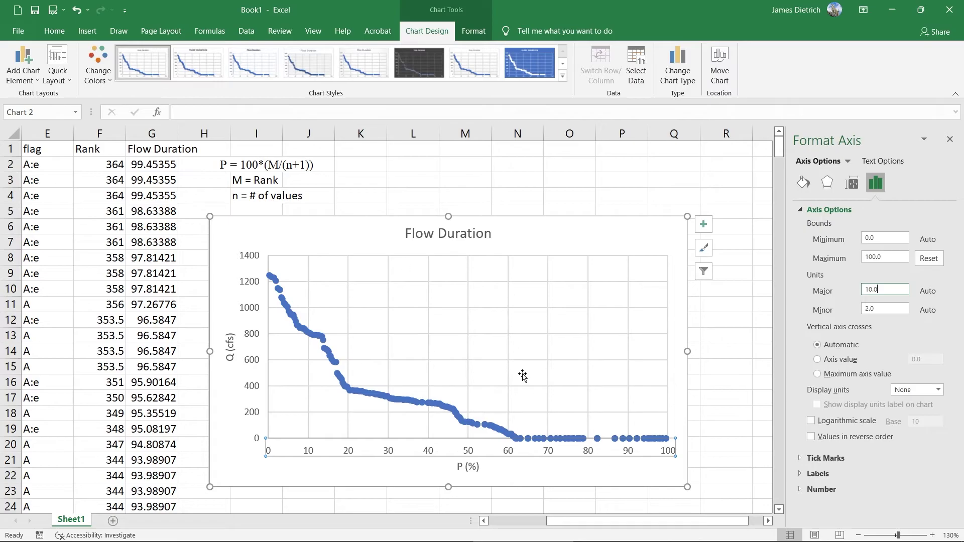
drag(549, 233, 568, 229)
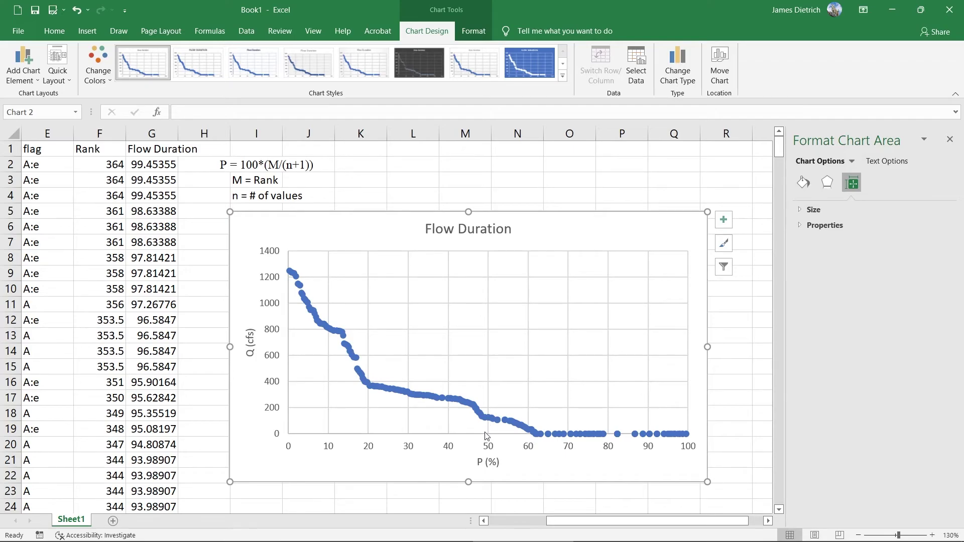
Check a few plotted values, then shift the finished chart slightly left toward the data
mouse_move(490, 419)
mouse_move(330, 335)
drag(583, 242, 563, 247)
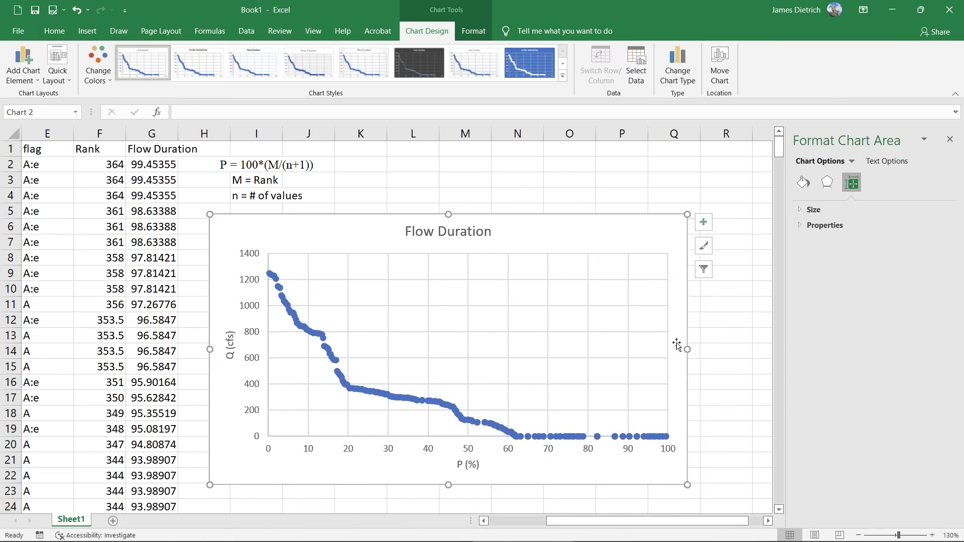